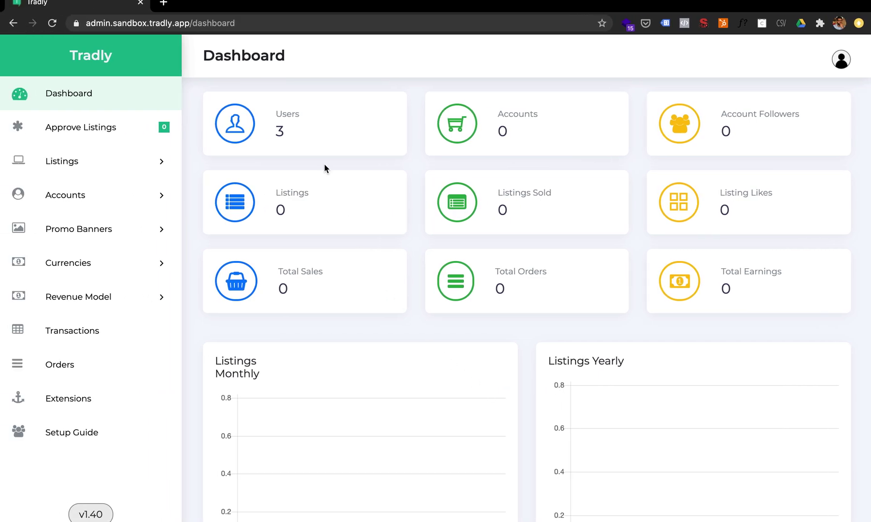
Copy the Tradly admin dashboard URL from the browser address bar.
scroll(329, 97, "down", 3)
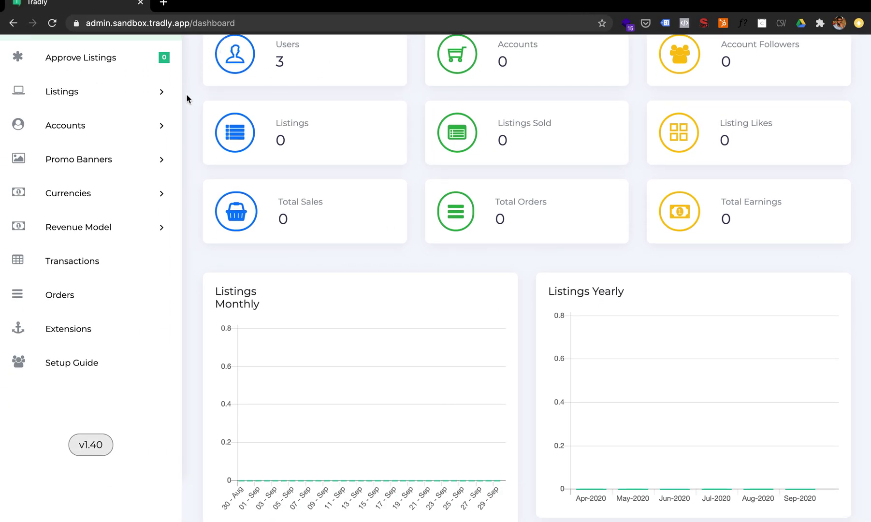
left_click(140, 22)
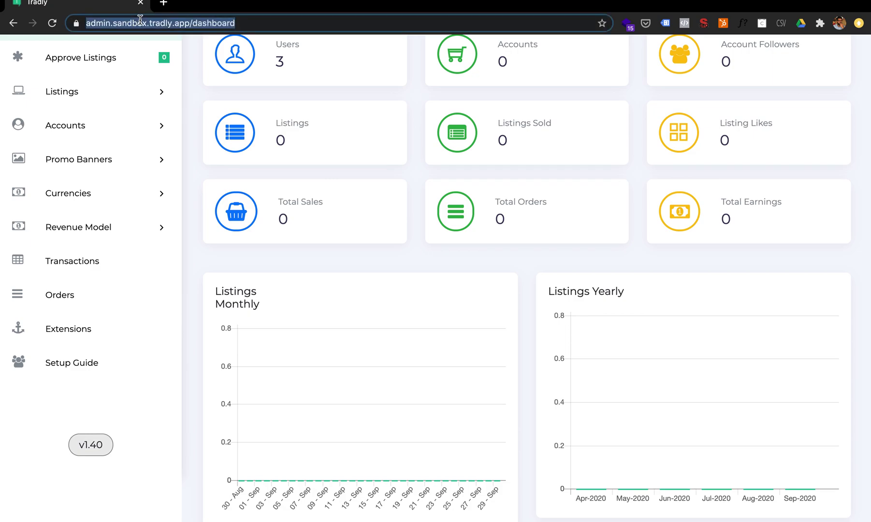
key("super+c")
key("ctrl+Left")
Paste the admin dashboard link onto a new line in Notes.
left_click(708, 227)
key("super+v")
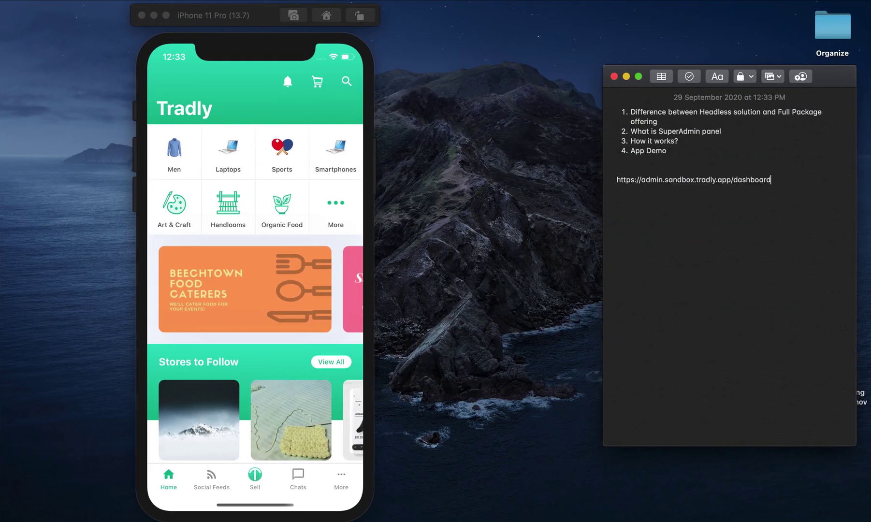
left_click(787, 181)
left_click_drag(787, 182, 604, 179)
Add portal.tradly.app/docs/ on the line below the link, then return to the browser.
left_click(648, 200)
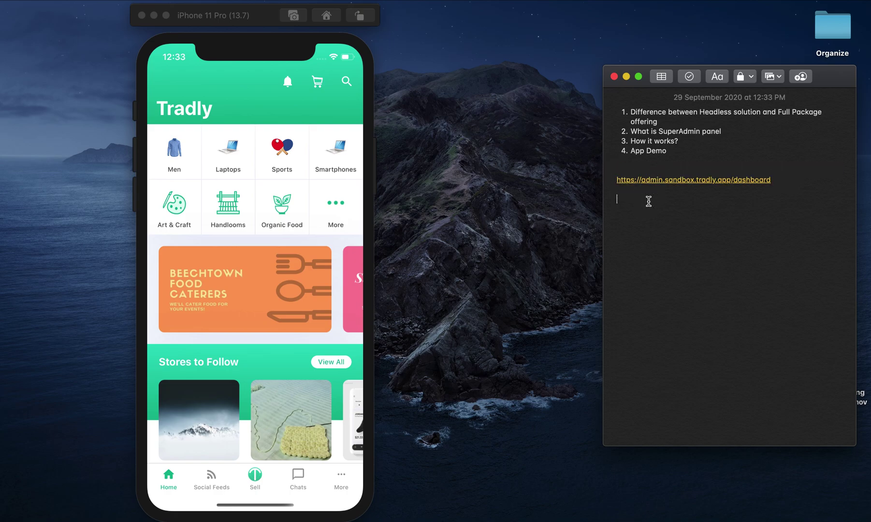
type("portal.tradl")
type("y.c")
type("pp/das")
key("BackSpace")
key("BackSpace")
key("BackSpace")
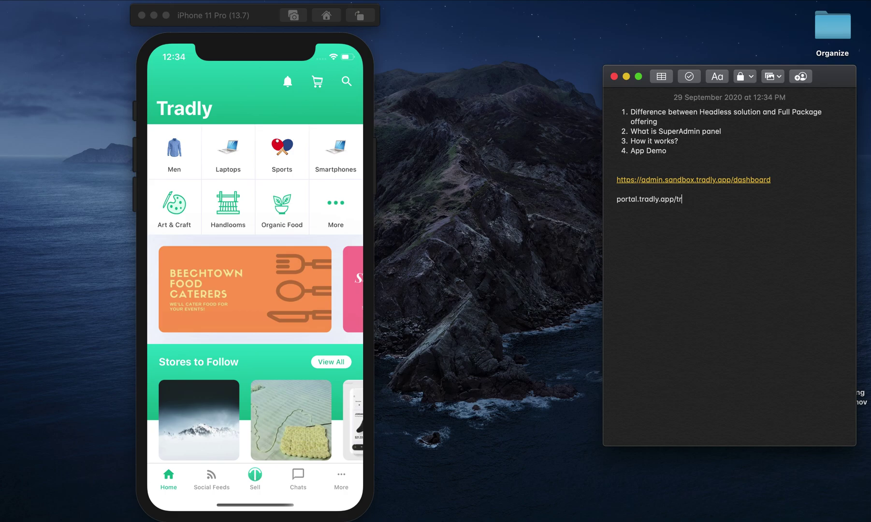
type("docs/")
key("ctrl+Left")
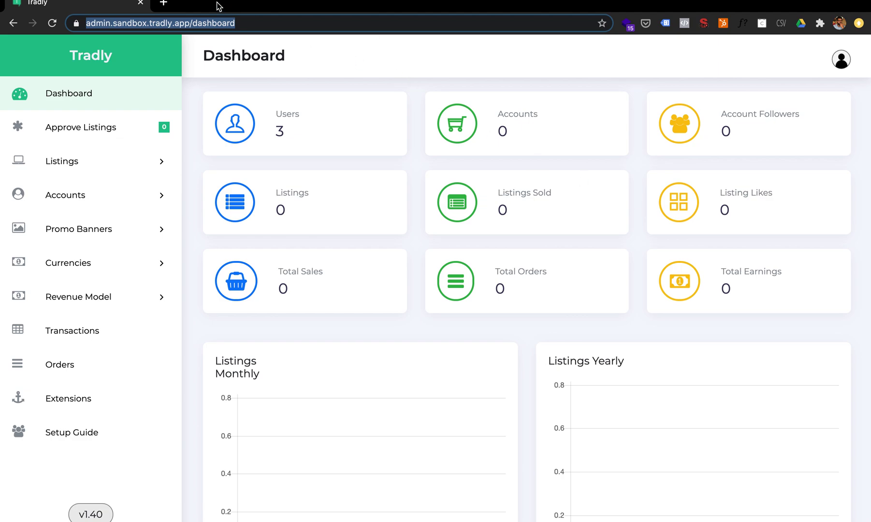
Search Google Images for 'headless solution' and preview ScienceSoft's headless commerce diagram.
left_click(163, 4)
type("headless")
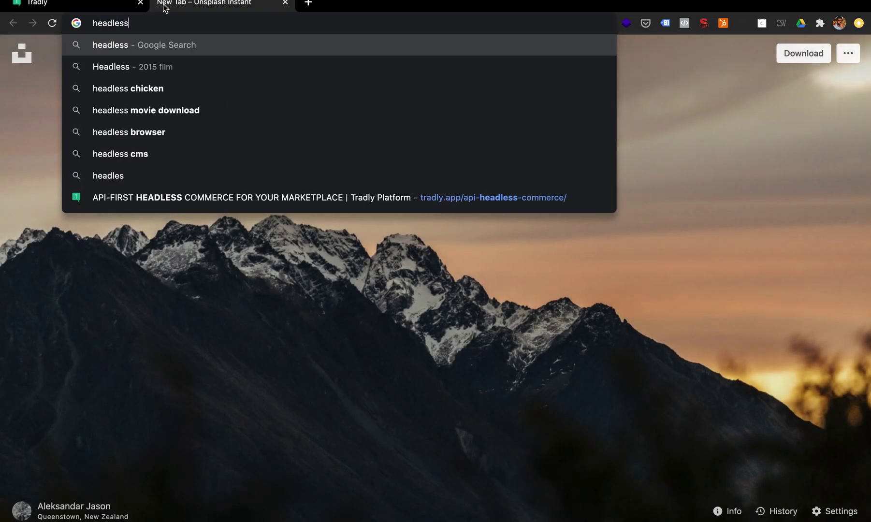
key("Return")
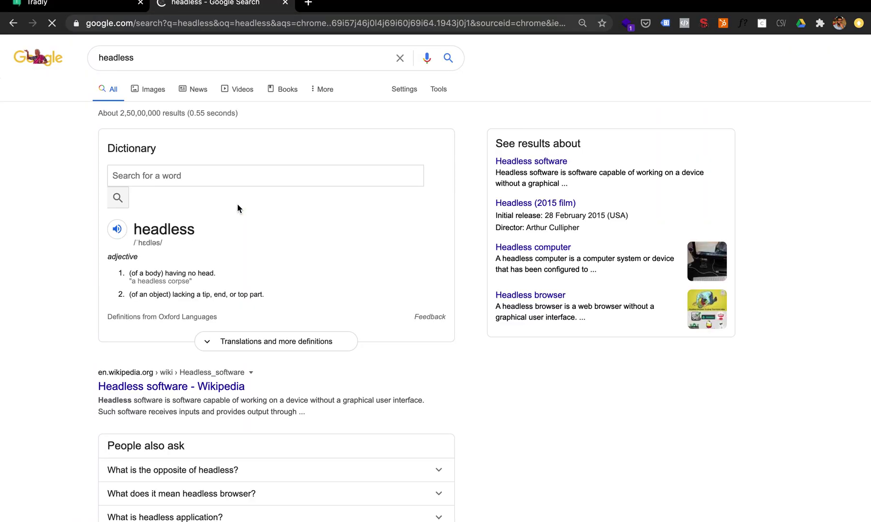
left_click(152, 62)
type("solution")
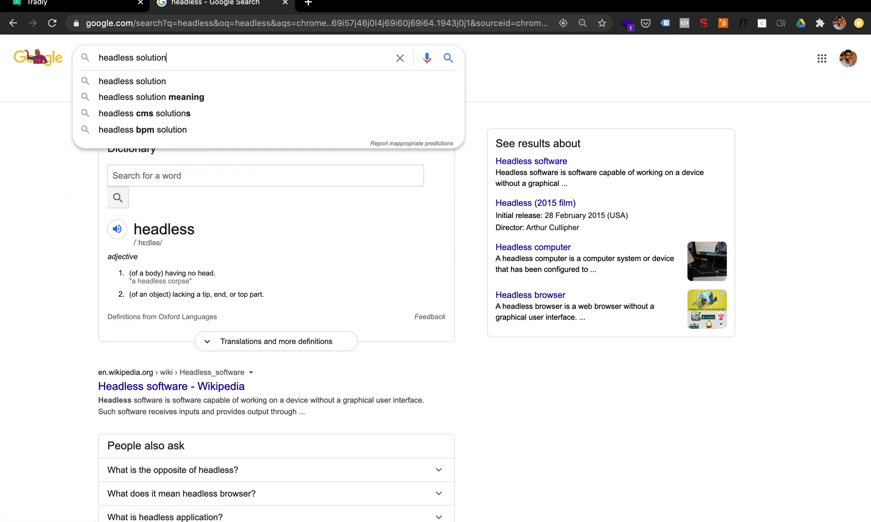
key("Return")
left_click(141, 88)
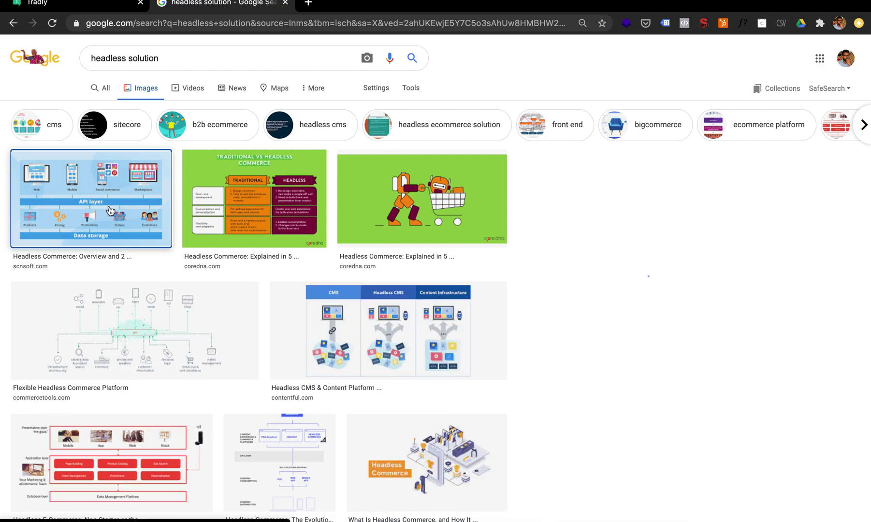
left_click(110, 210)
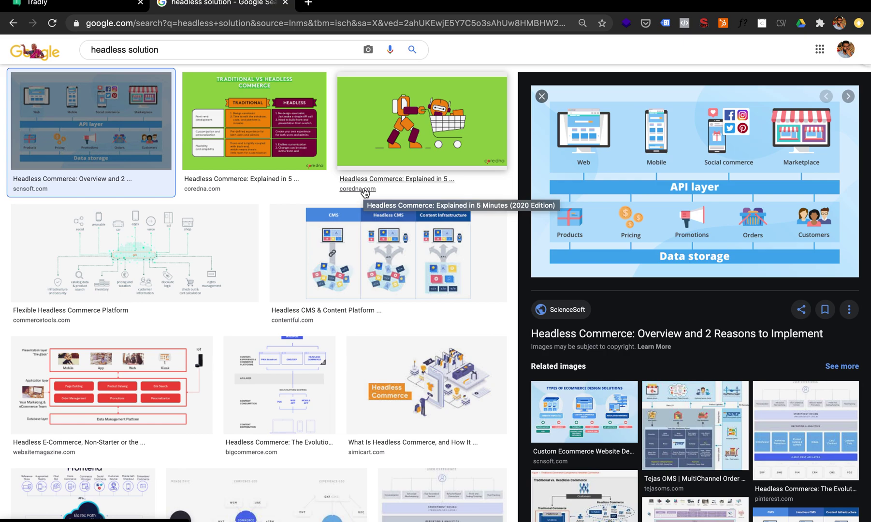
Switch back to the Tradly admin dashboard tab.
left_click(104, 10)
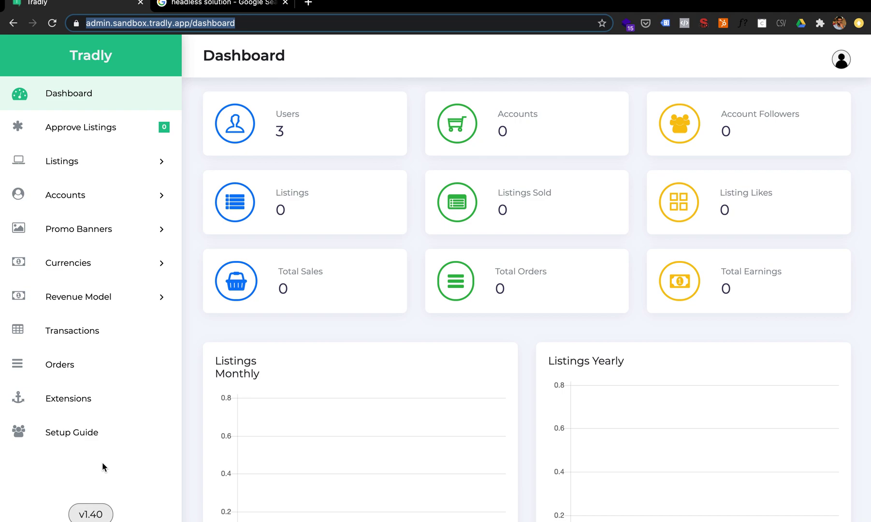
Check the empty Accounts category list, then log out to the sign-in page.
left_click(108, 164)
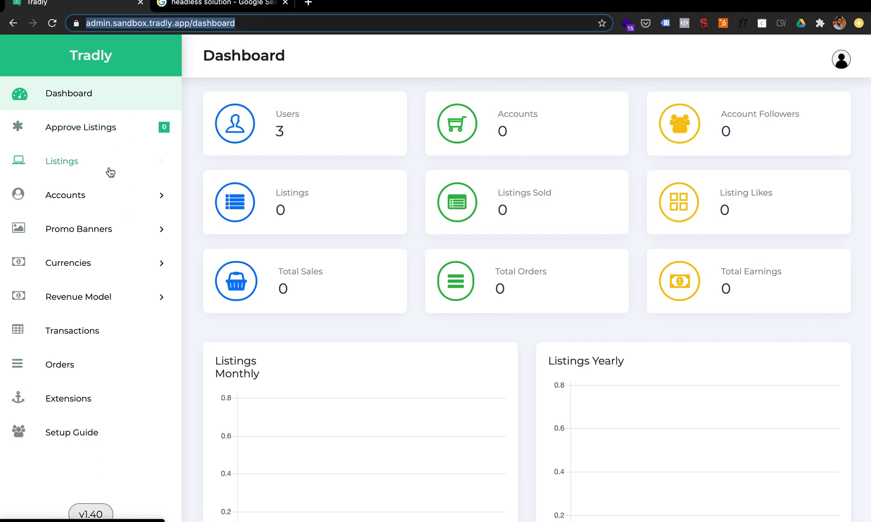
left_click(114, 197)
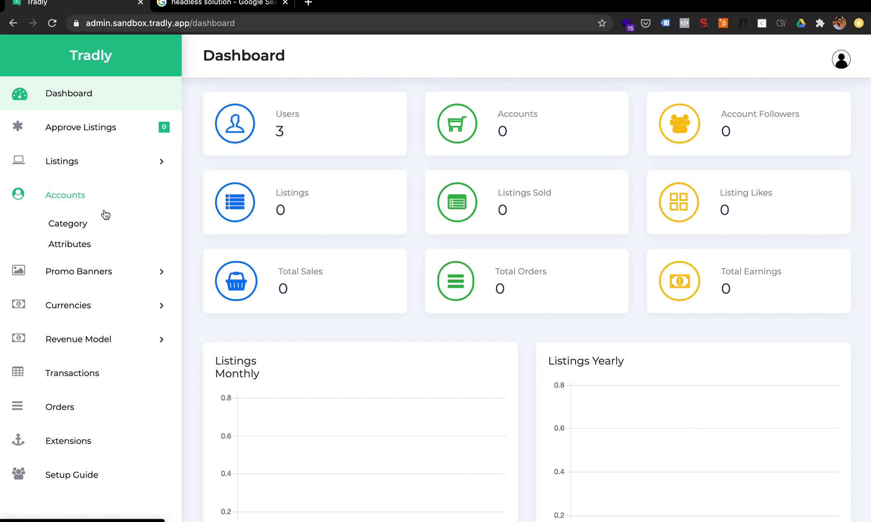
left_click(90, 225)
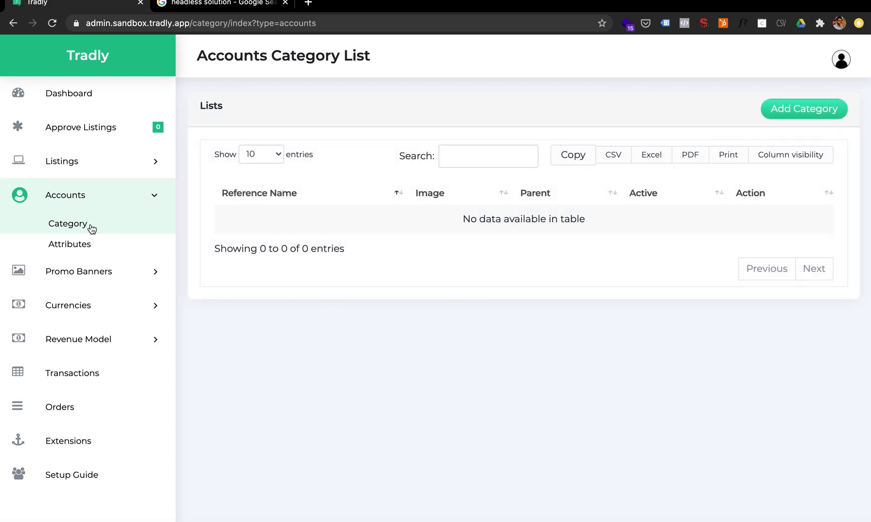
scroll(92, 229, "down", 3)
scroll(91, 229, "up", 3)
left_click(842, 63)
left_click(785, 92)
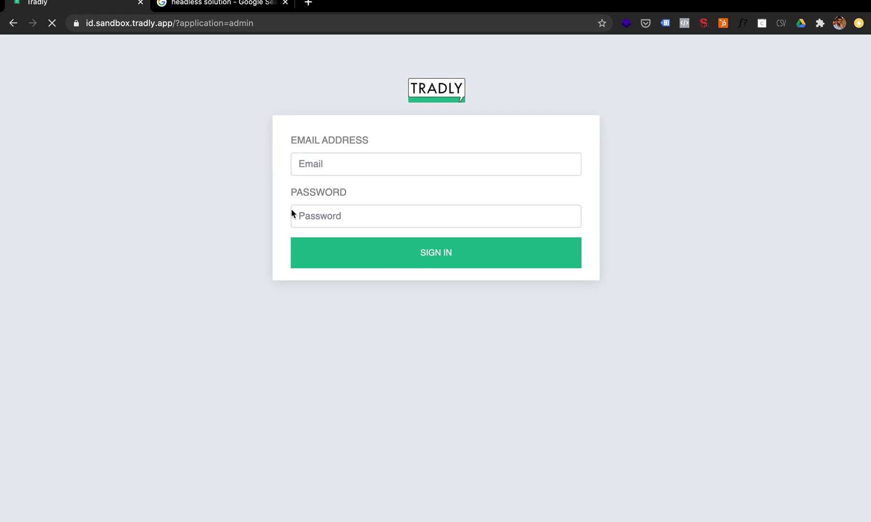
Sign in using the saved admin e-mail and the account password.
left_click(323, 170)
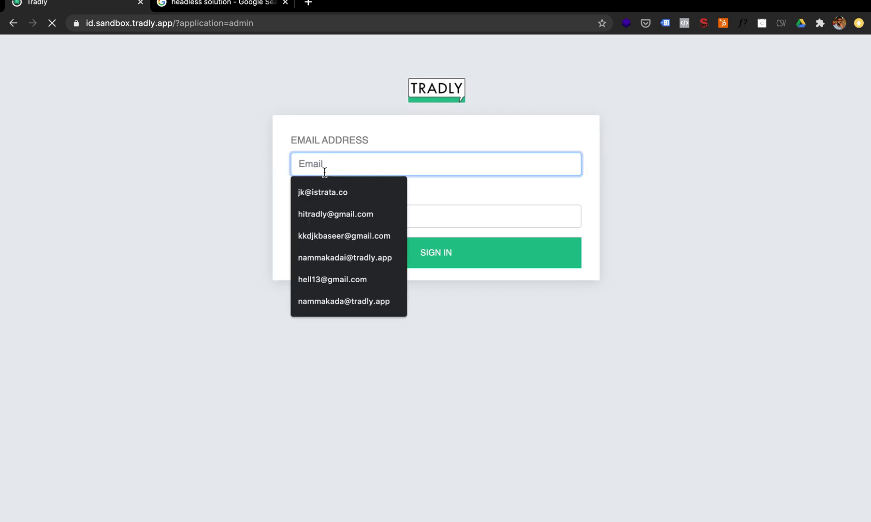
left_click(322, 210)
left_click(321, 215)
type("•••••")
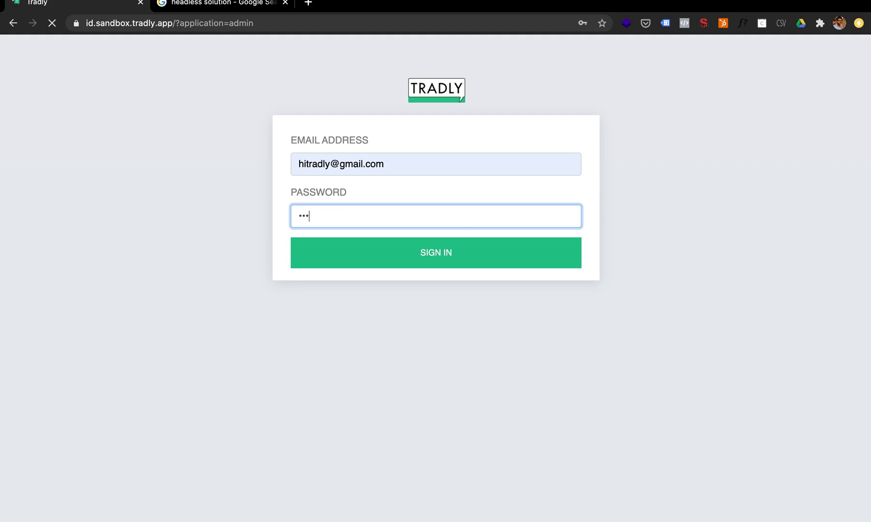
type("•••")
left_click(345, 265)
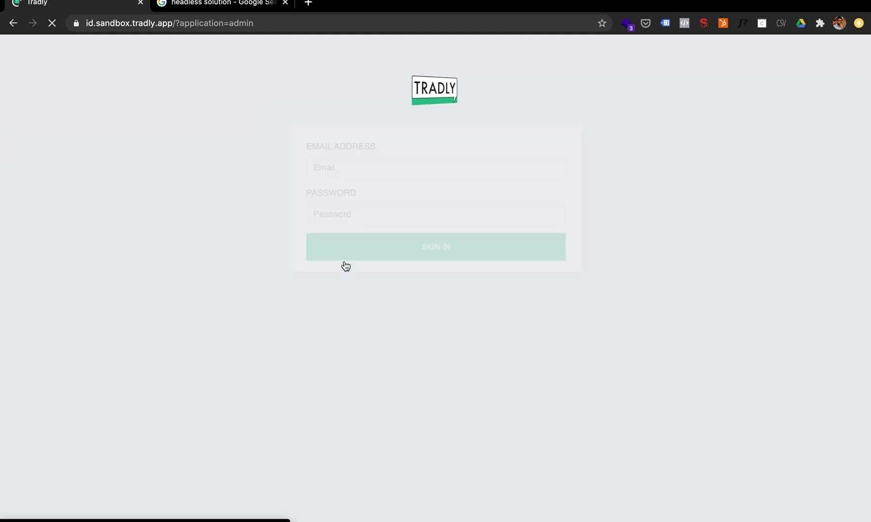
Re-enter the saved admin e-mail and password and sign in again.
left_click(325, 167)
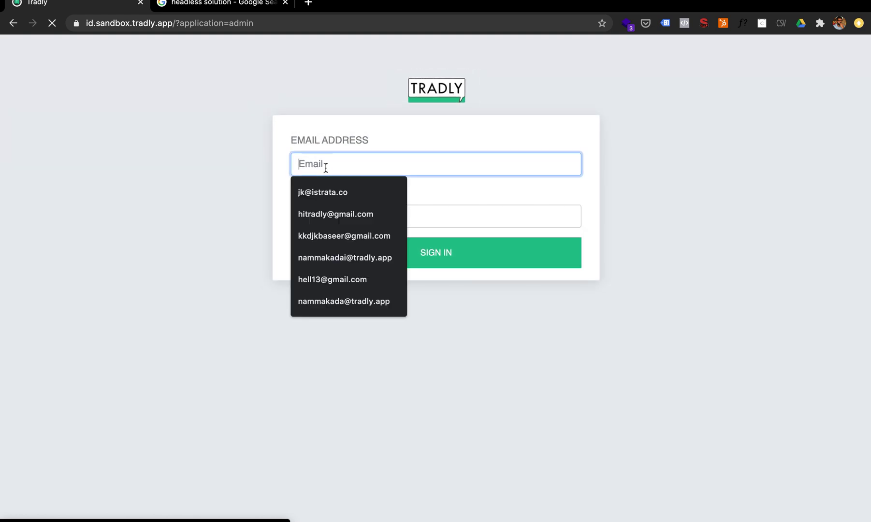
left_click(325, 215)
left_click(323, 217)
type("•••••••")
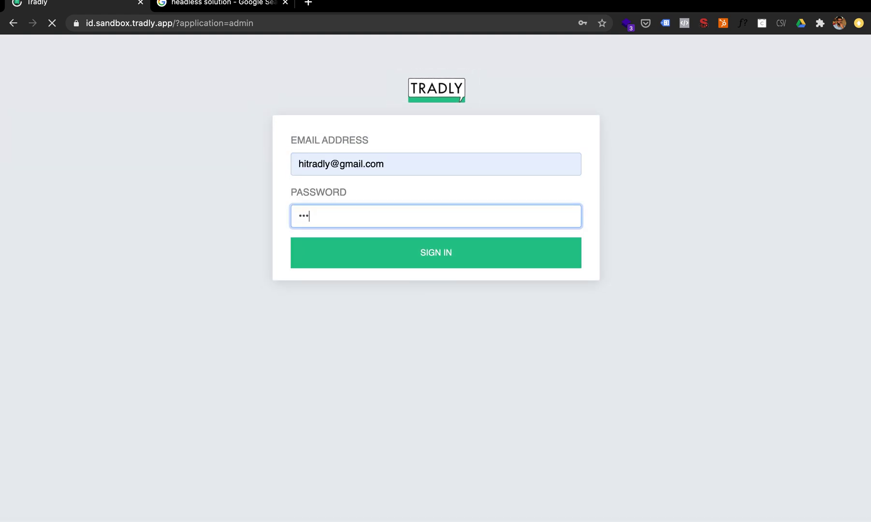
type("•")
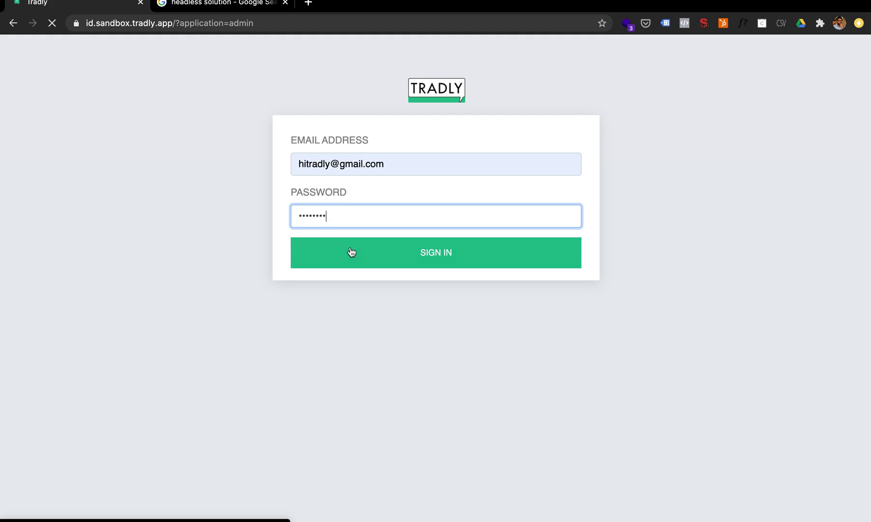
left_click(352, 259)
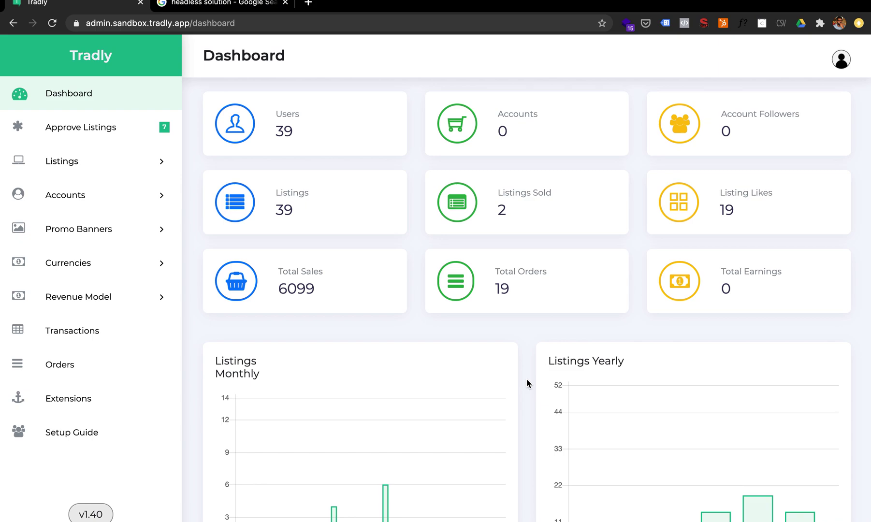
Open Accounts > Category, listing Govt.Registered Shop, Home Shop, NGO and SuperB Retailer.
scroll(493, 374, "down", 3)
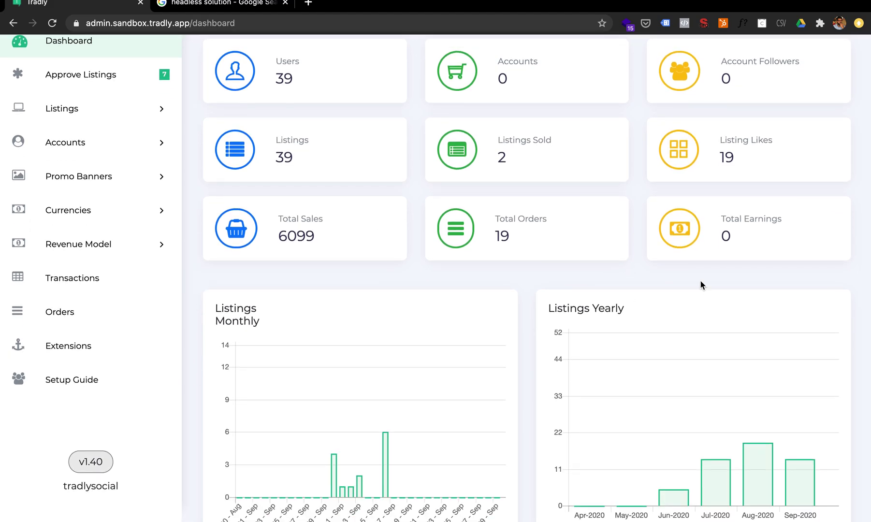
scroll(459, 248, "up", 3)
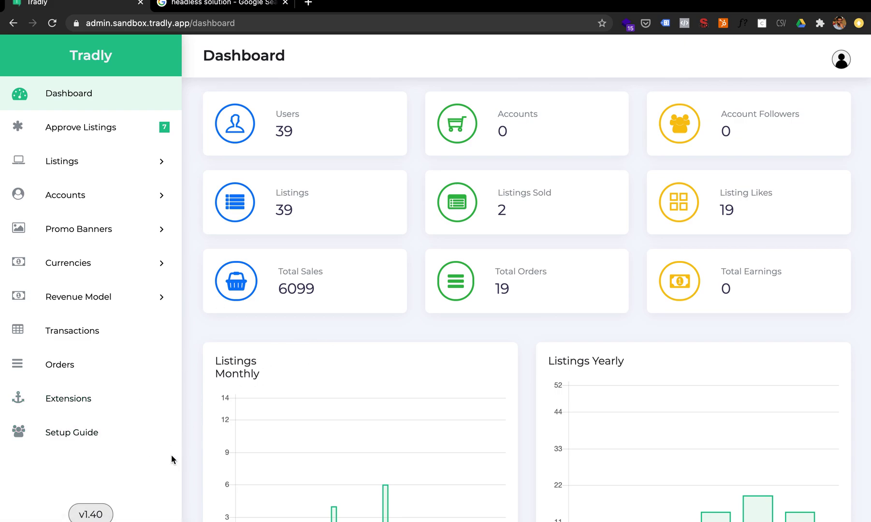
scroll(301, 208, "down", 2)
scroll(406, 221, "up", 2)
left_click(90, 195)
left_click(90, 225)
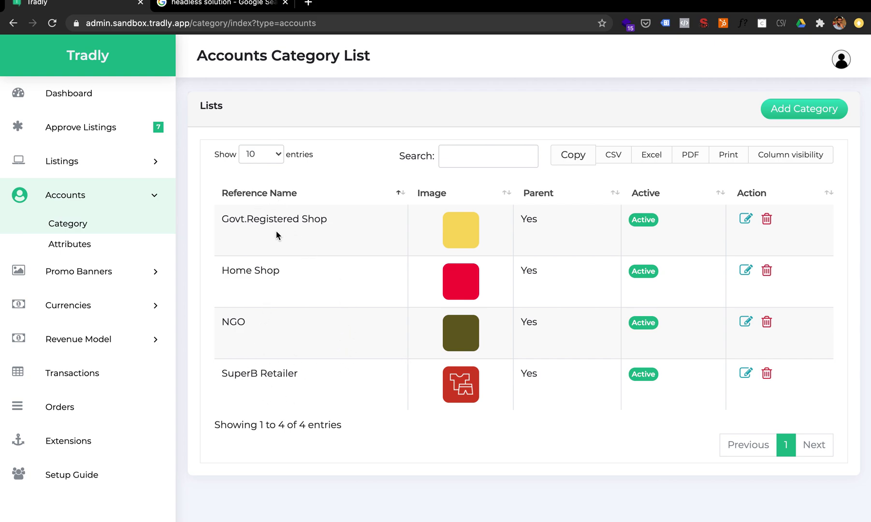
In the Accounts Attribute List, edit the Shop Govt Registration No attribute.
left_click(83, 244)
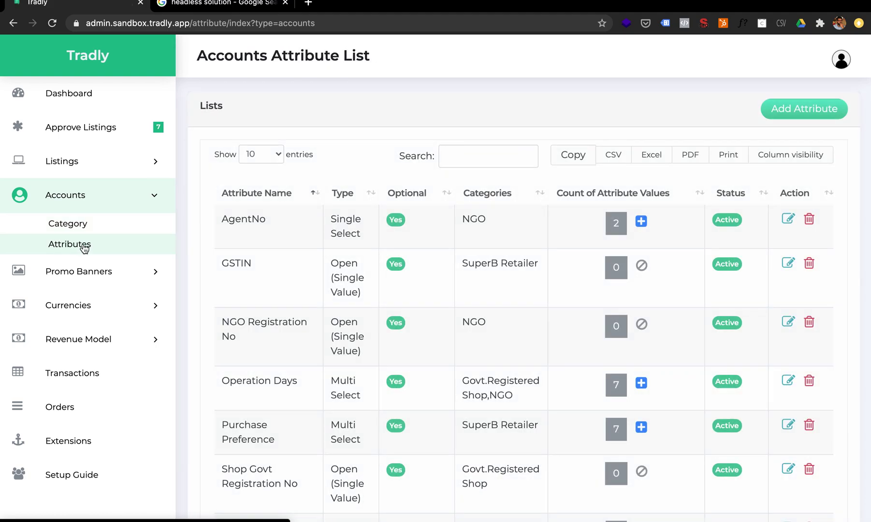
scroll(266, 320, "down", 4)
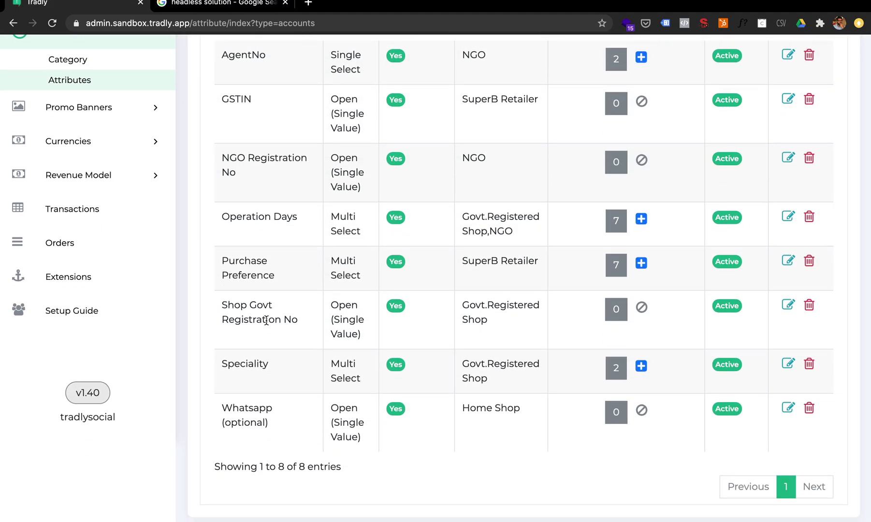
scroll(263, 309, "up", 1)
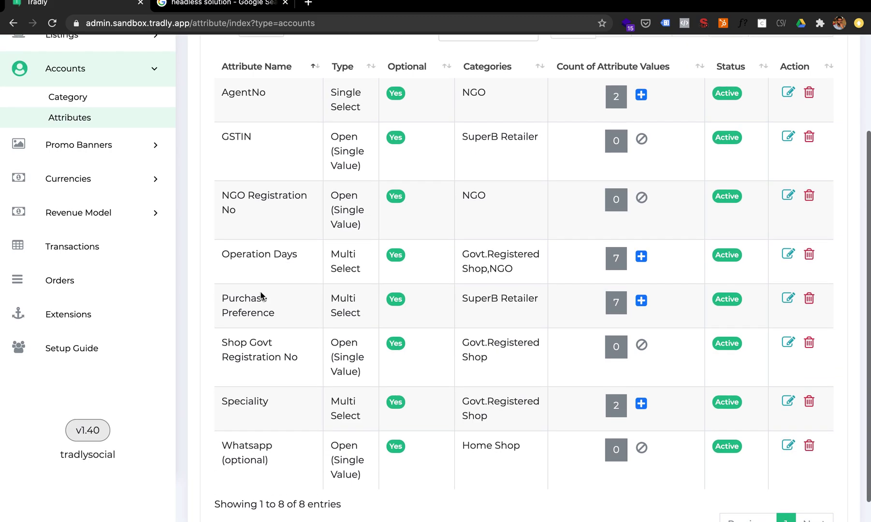
scroll(260, 296, "down", 1)
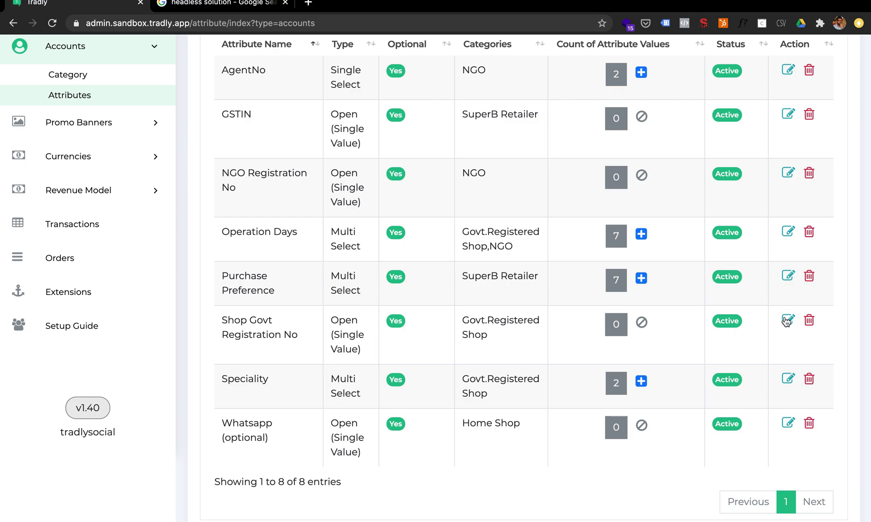
left_click(786, 320)
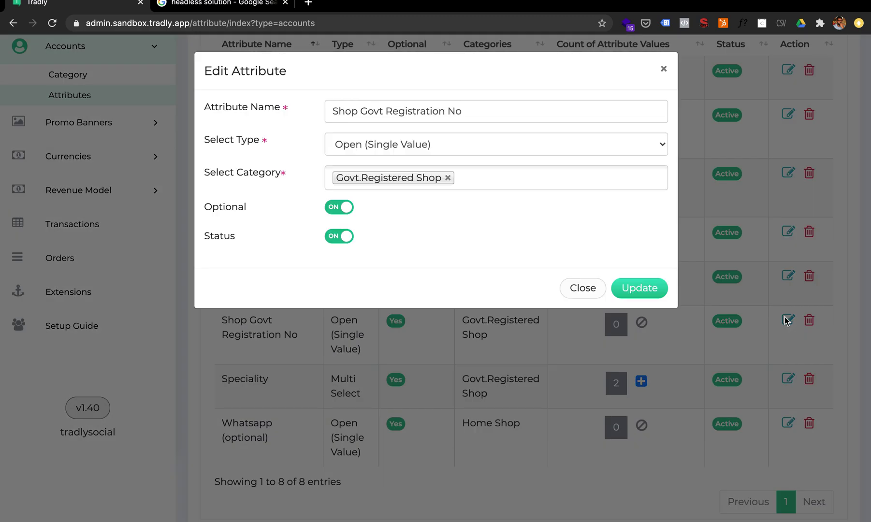
Delete 'Shop' from the attribute name, then move to the simulator desktop.
left_click_drag(360, 111, 290, 102)
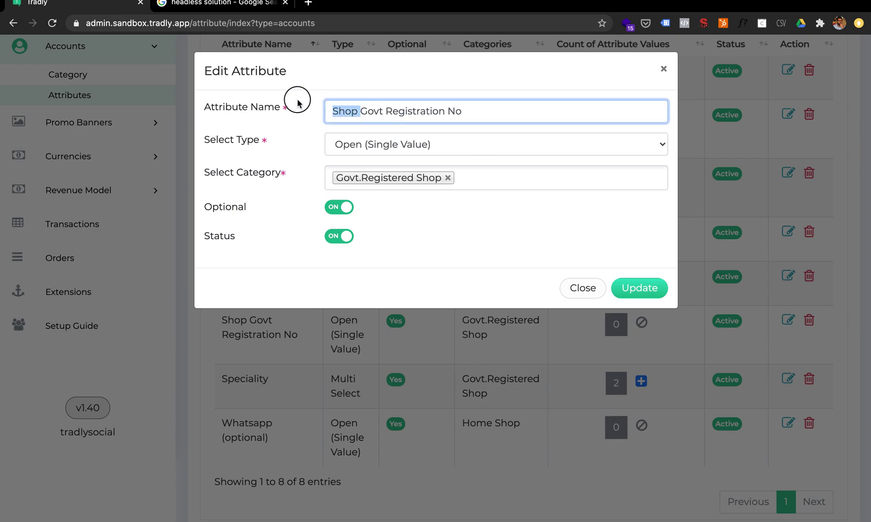
key("BackSpace")
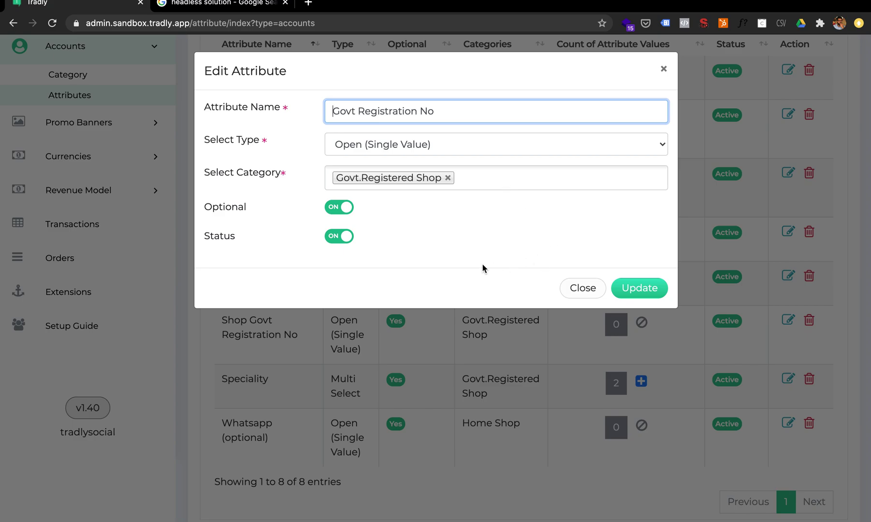
key("ctrl+Right")
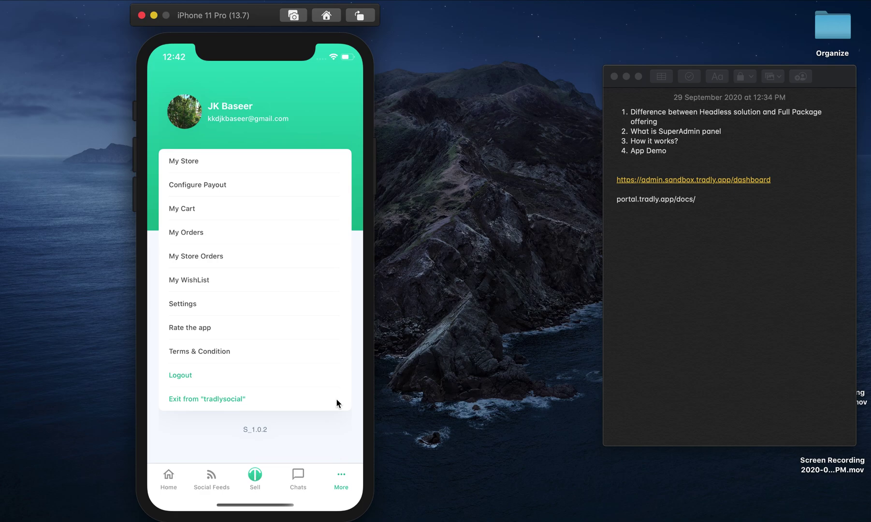
Open the edit form for My Store in the Tradly app.
left_click(164, 481)
left_click(338, 477)
left_click(212, 165)
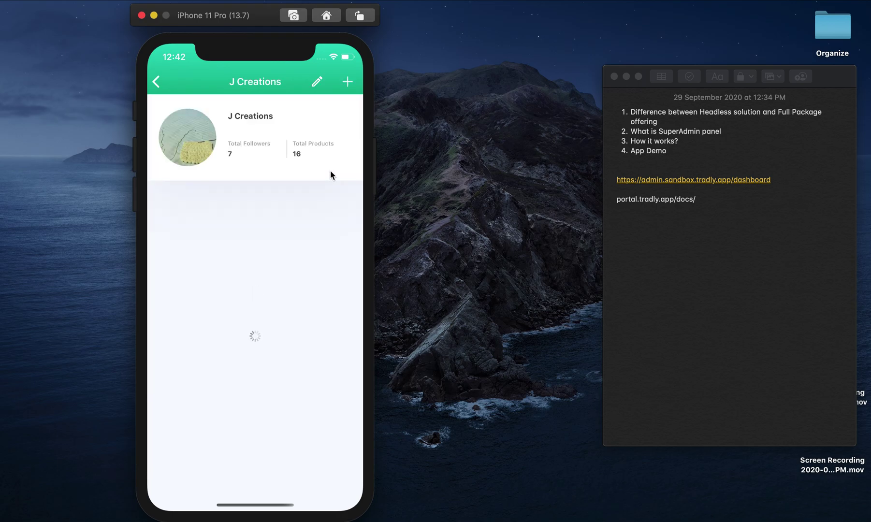
left_click(316, 81)
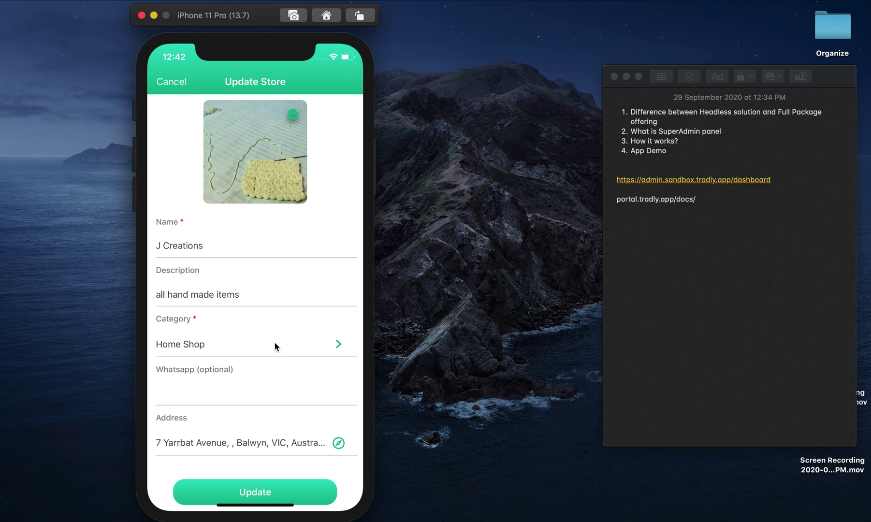
Set the store category to Govt.Registered Shop, revealing the Shop Govt Registration No field.
left_click(275, 346)
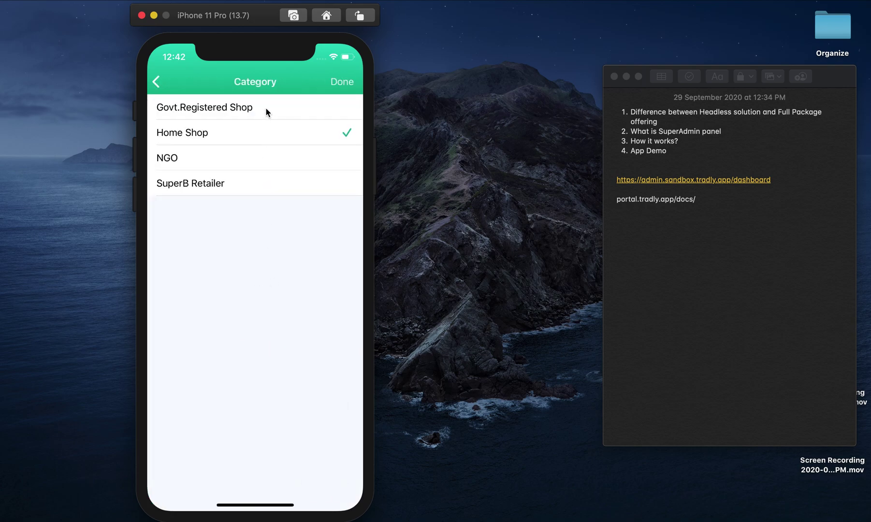
left_click(266, 112)
left_click(156, 81)
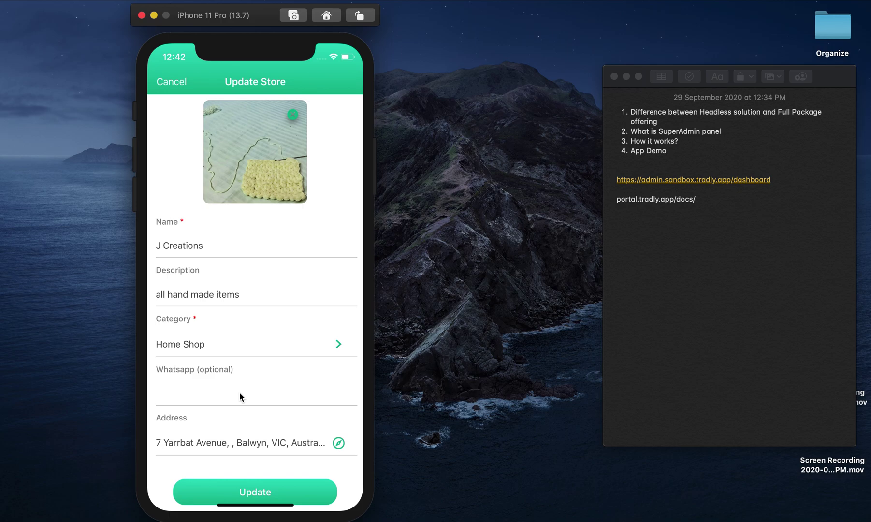
left_click(320, 344)
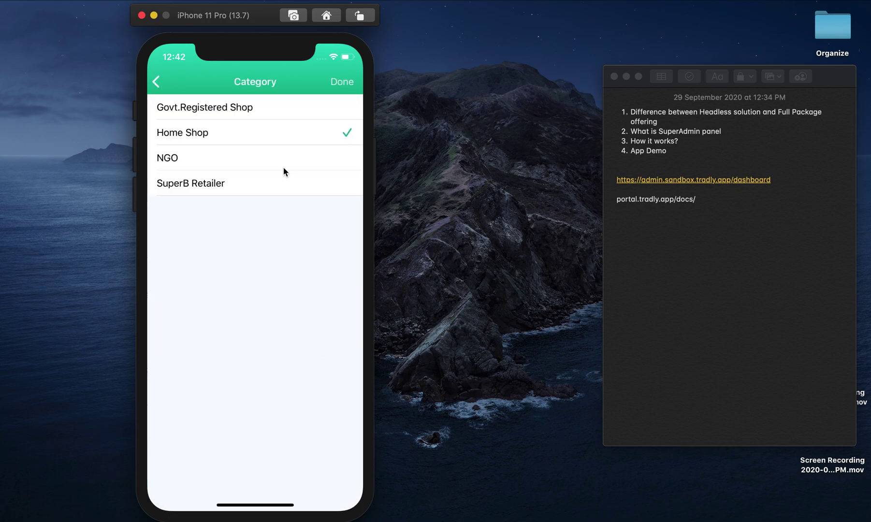
left_click(246, 111)
left_click(336, 82)
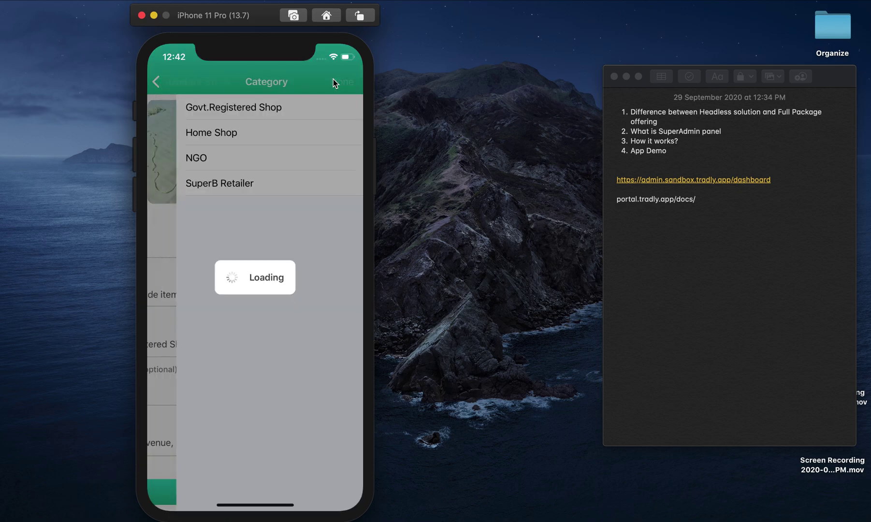
left_click(276, 382)
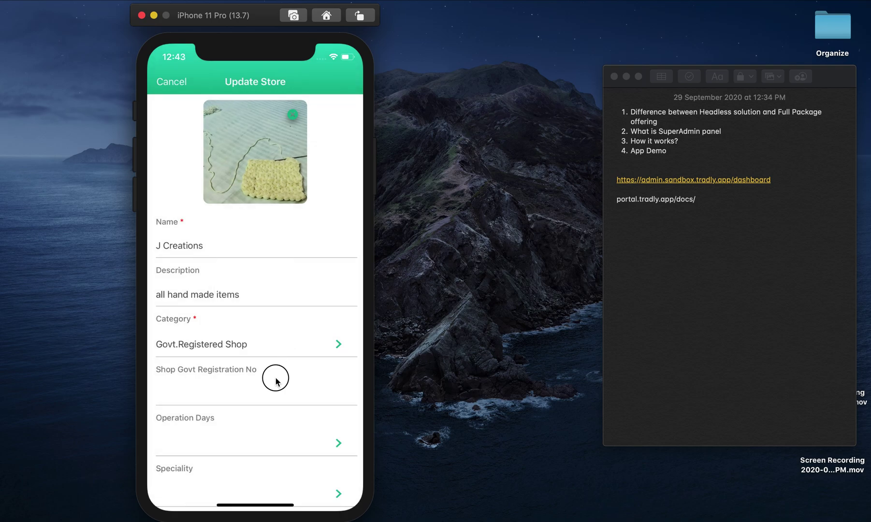
Save the renamed Govt Registration No attribute in the admin panel.
key("ctrl+Left")
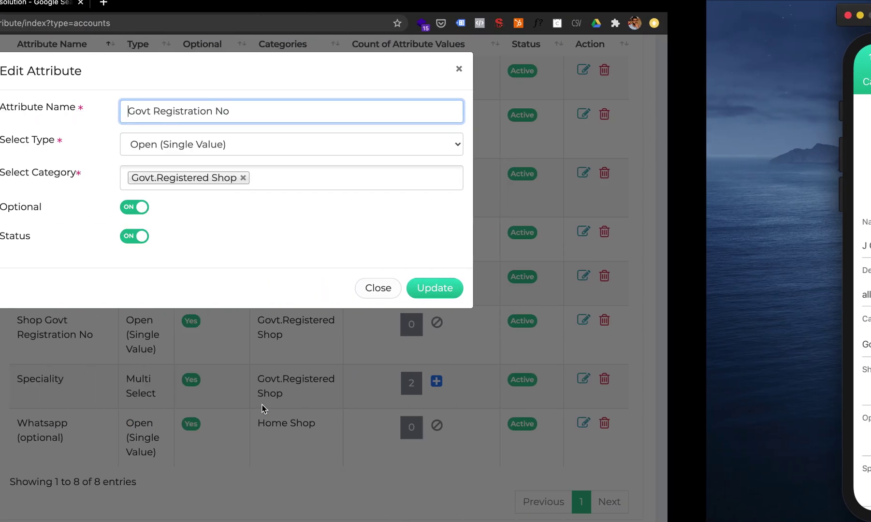
left_click(636, 287)
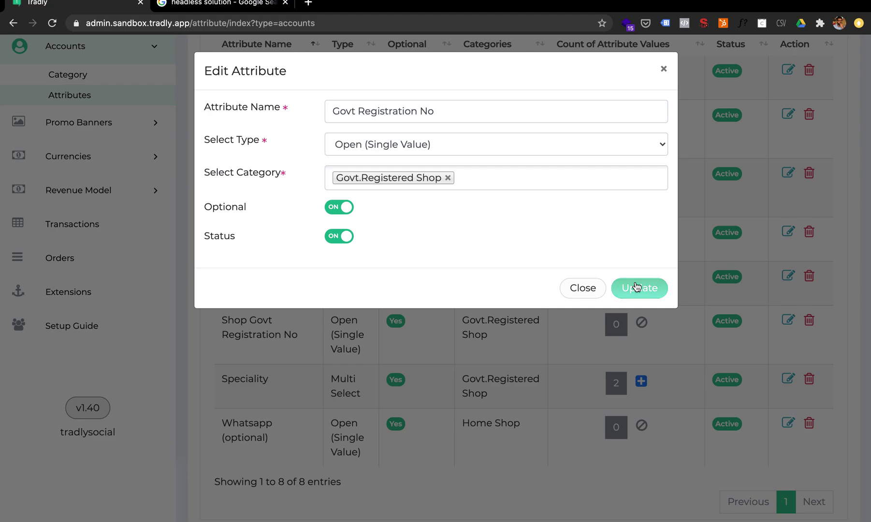
key("ctrl+Right")
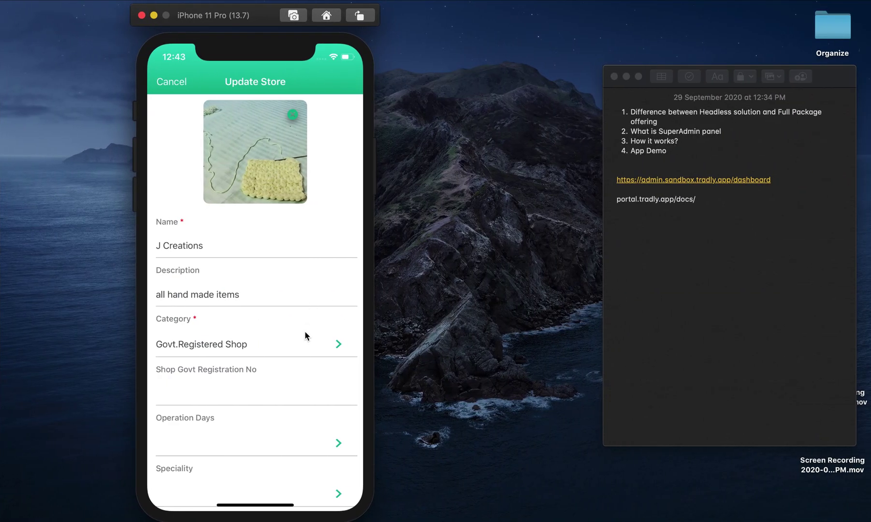
Set the store category to Govt.Registered Shop after briefly choosing Home Shop.
left_click(302, 343)
left_click(219, 132)
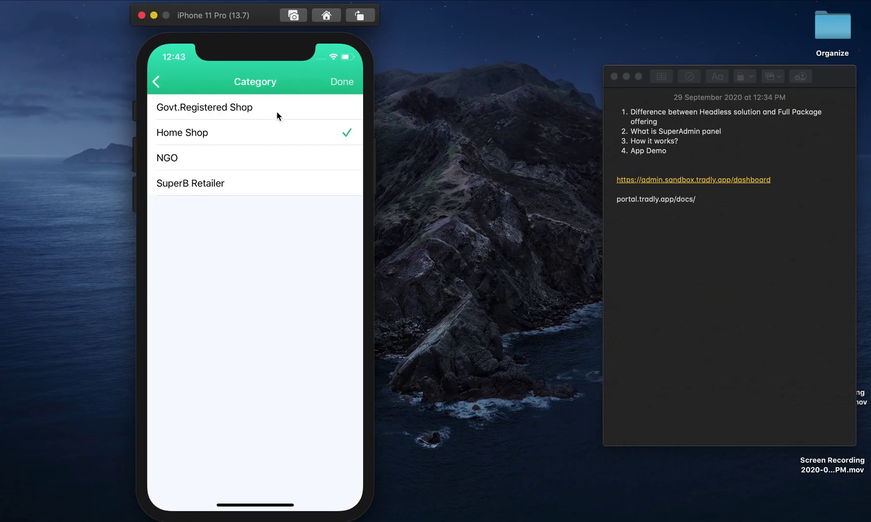
left_click(340, 87)
left_click(278, 341)
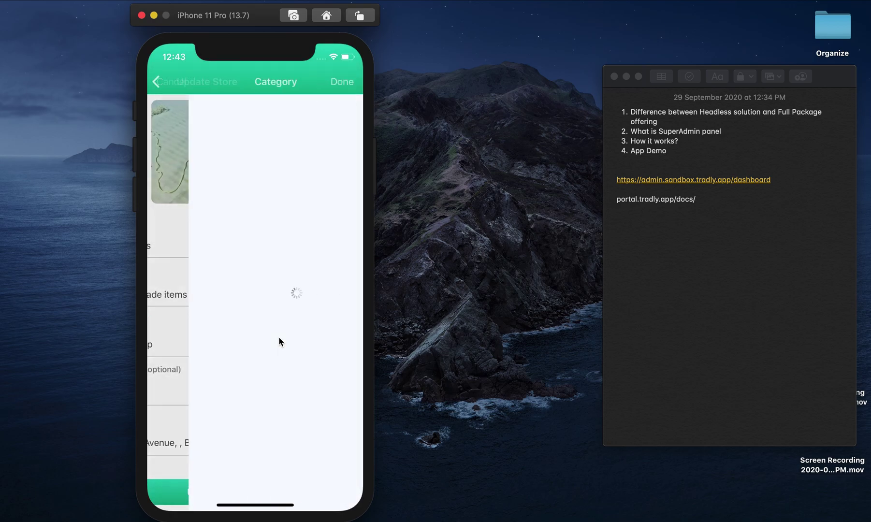
left_click(208, 108)
left_click(337, 81)
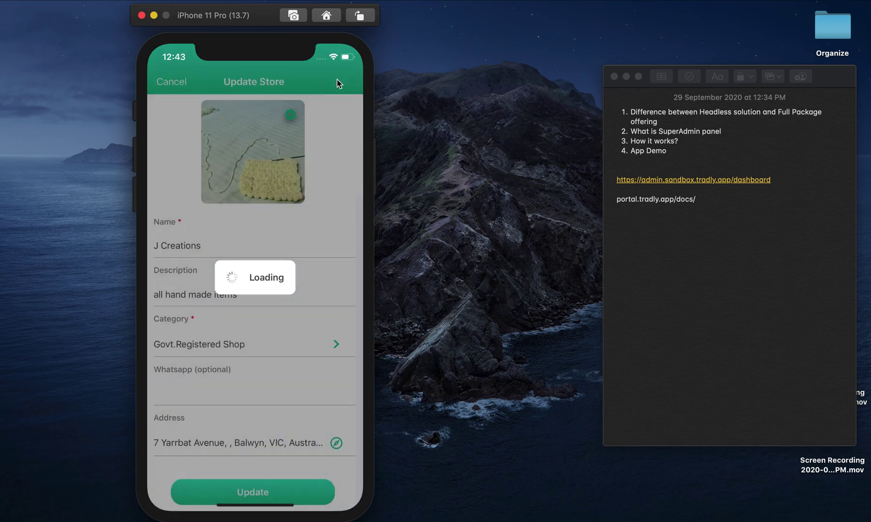
Look over the Govt Registration No, Speciality and Operation Days fields without changing them.
left_click(231, 405)
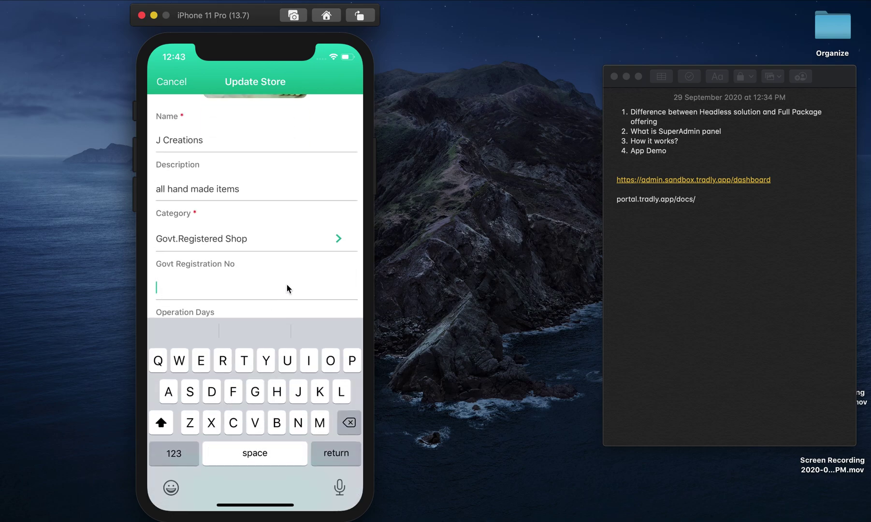
left_click(262, 303)
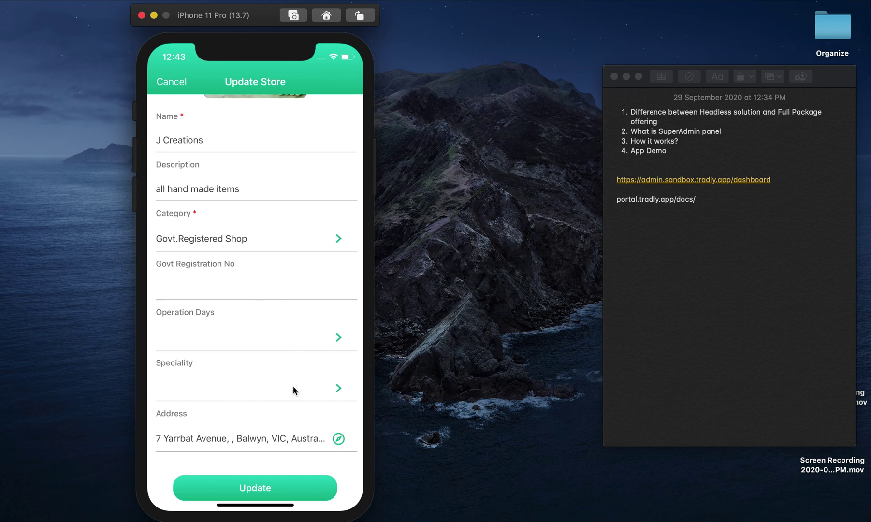
left_click(341, 382)
left_click(157, 90)
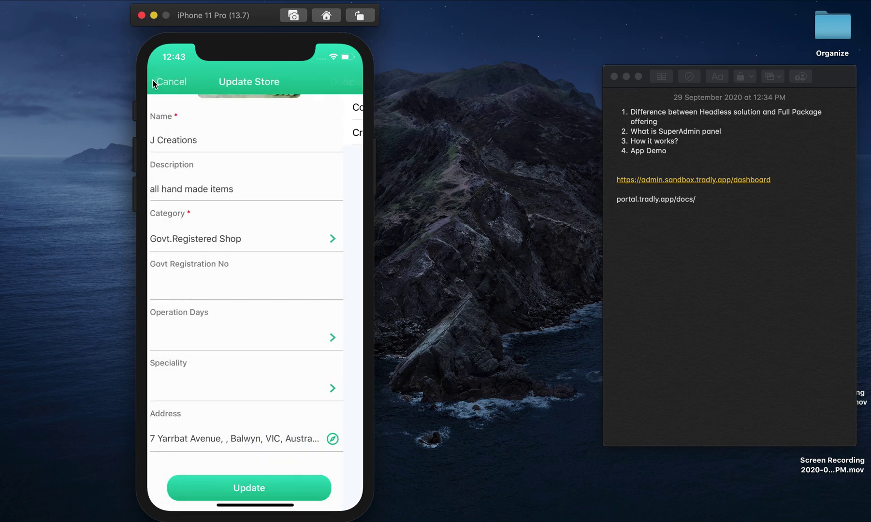
left_click(340, 334)
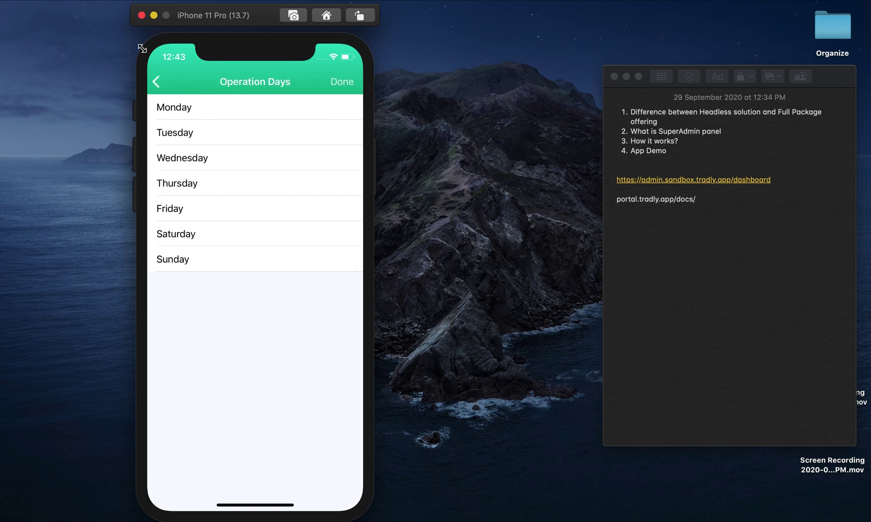
left_click(158, 83)
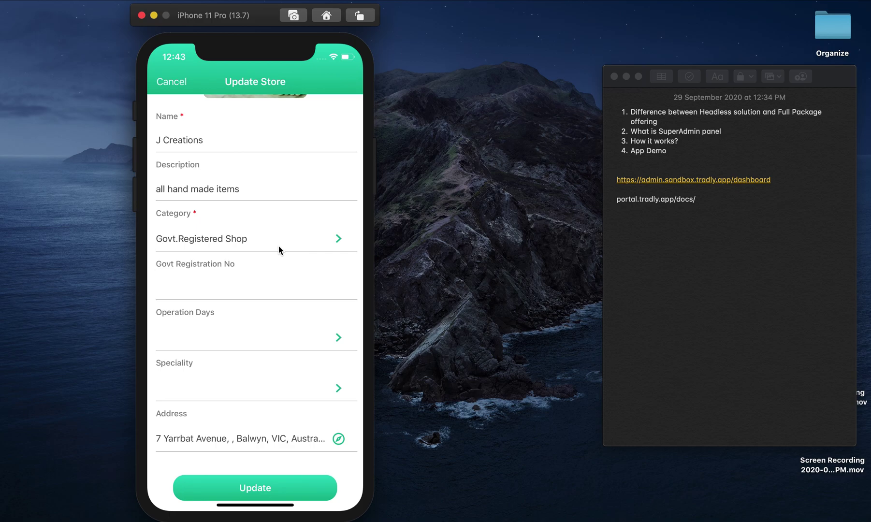
Scroll back up and cancel the Update Store form without saving.
left_click_drag(278, 245, 269, 311)
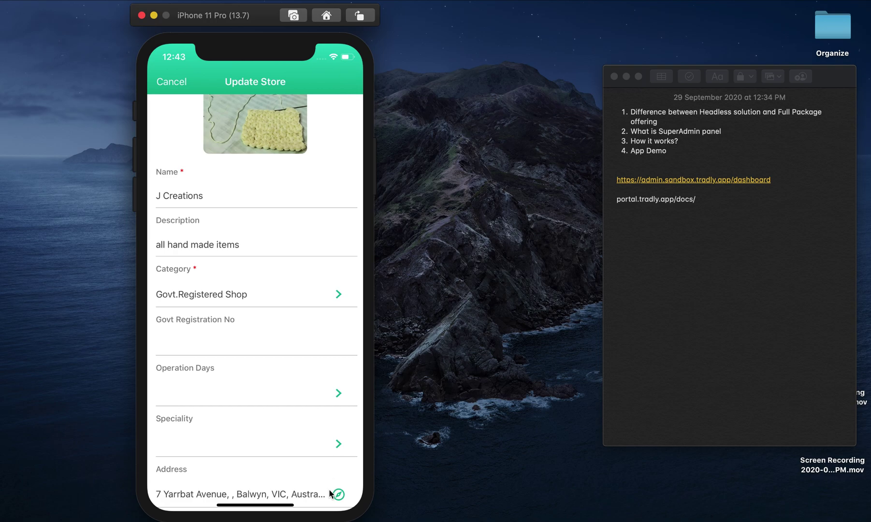
left_click_drag(299, 212, 297, 270)
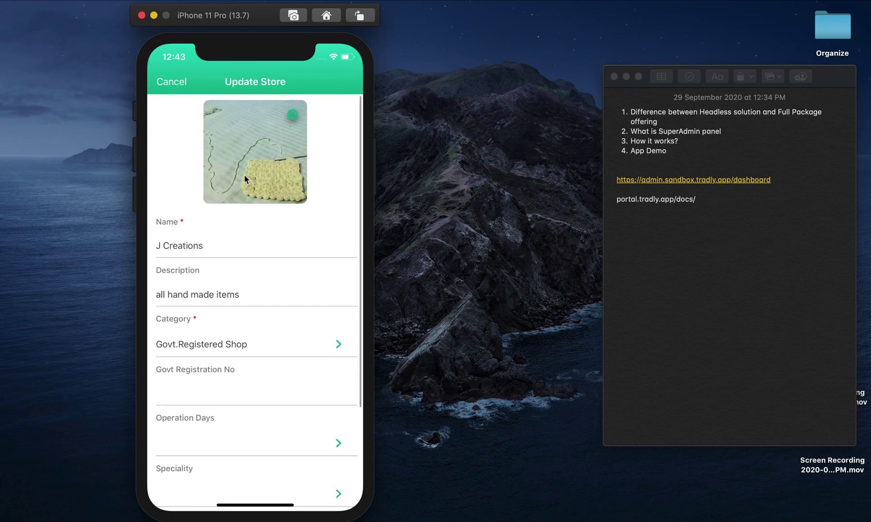
left_click(170, 82)
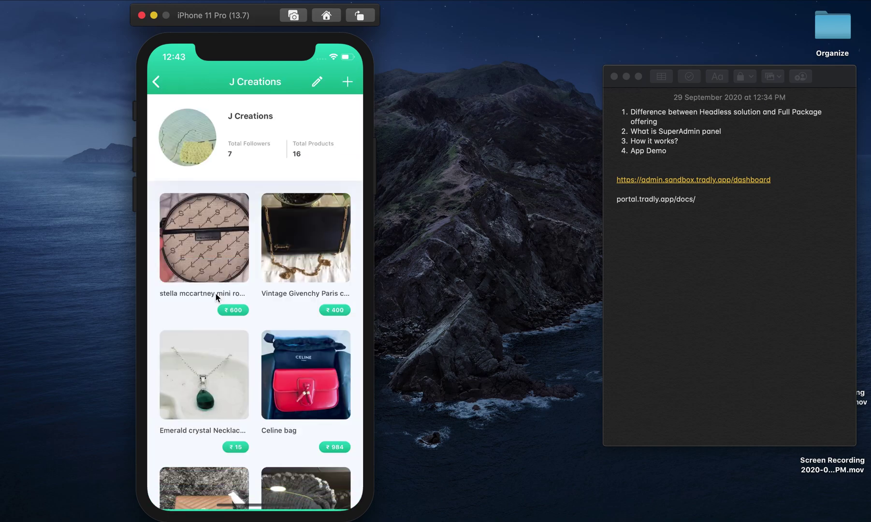
Open a blank Add Product form from the J Creations store page.
left_click(348, 81)
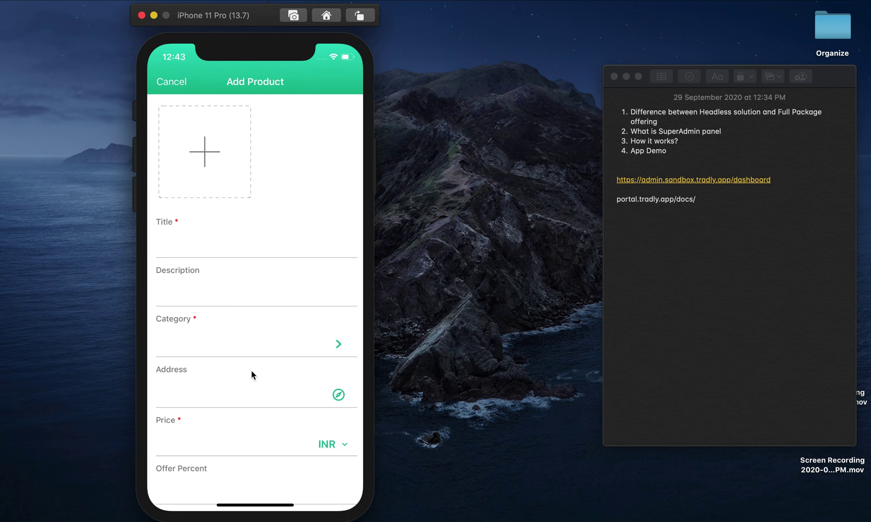
key("ctrl+Left")
Close Edit Attribute and delete the earphones category from Listings > Category.
left_click(578, 289)
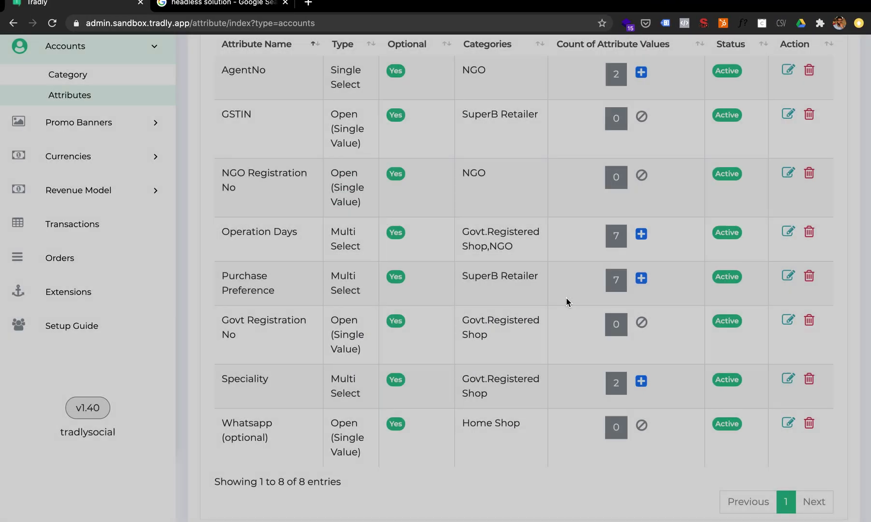
scroll(102, 121, "up", 3)
left_click(109, 102)
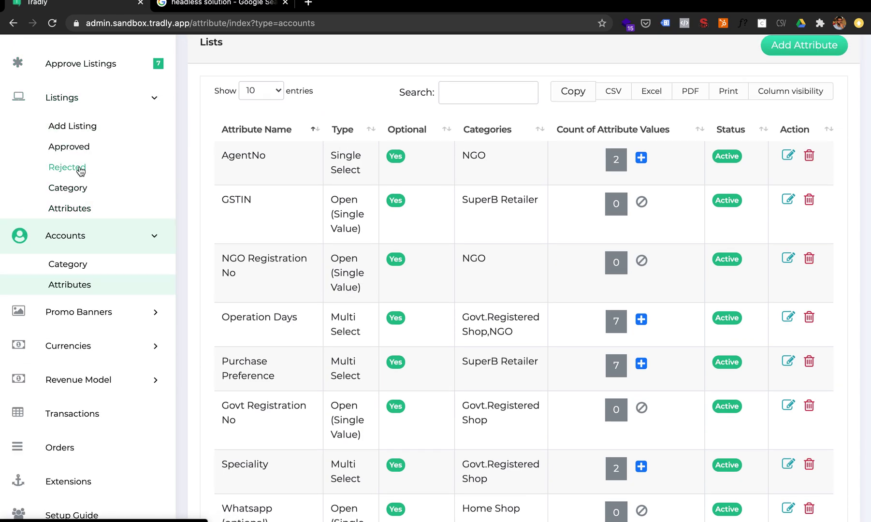
left_click(73, 188)
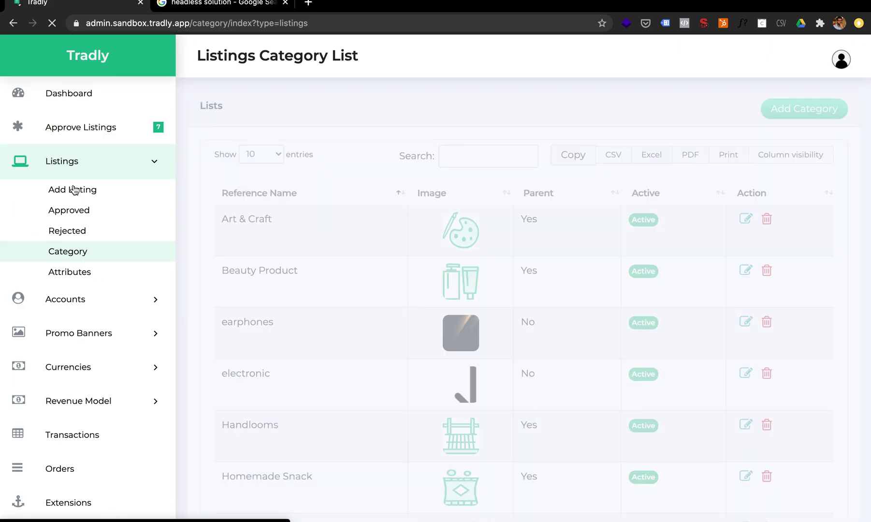
scroll(287, 319, "down", 5)
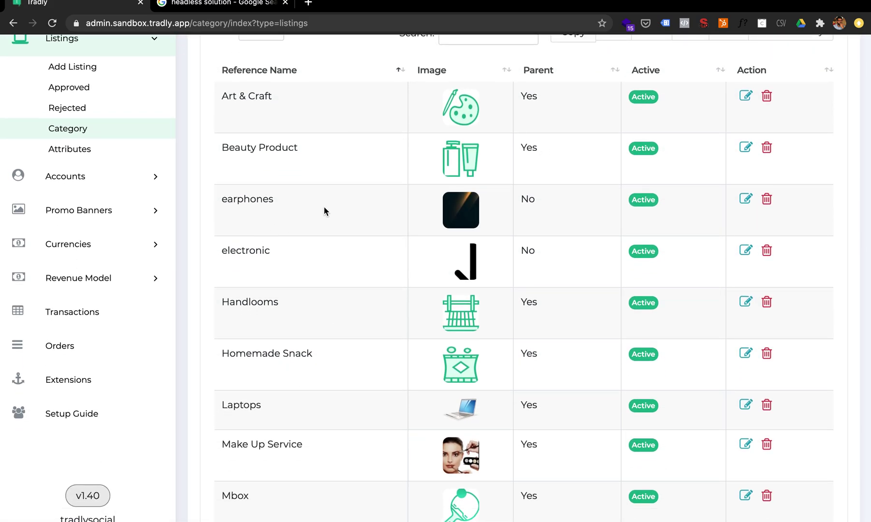
left_click(767, 199)
left_click(487, 330)
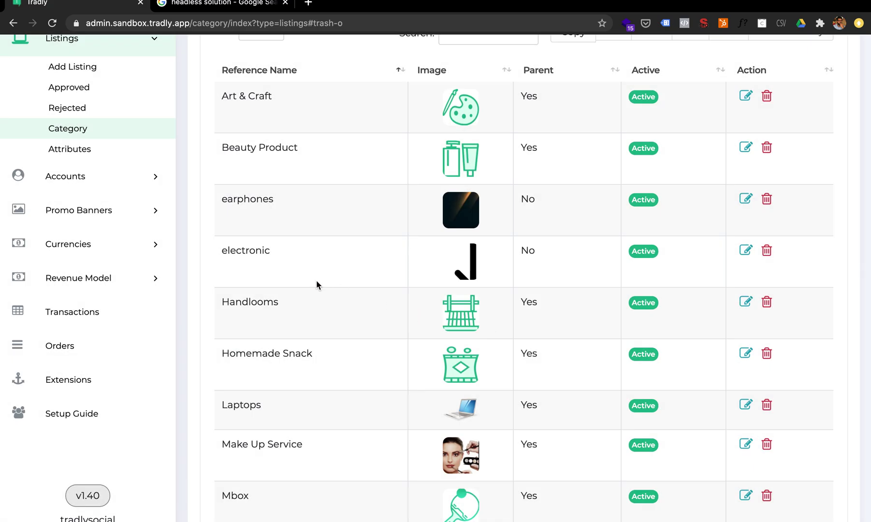
Bring up the Listings Attribute List.
scroll(320, 350, "down", 3)
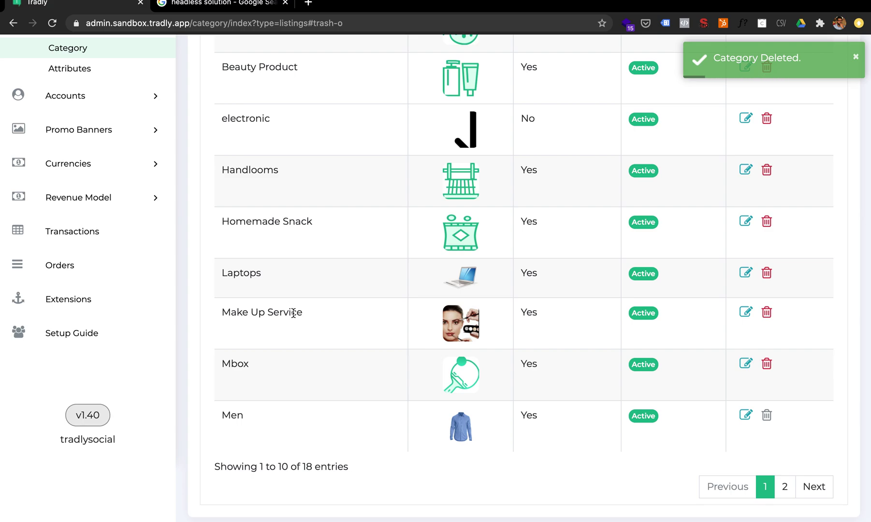
scroll(329, 290, "up", 2)
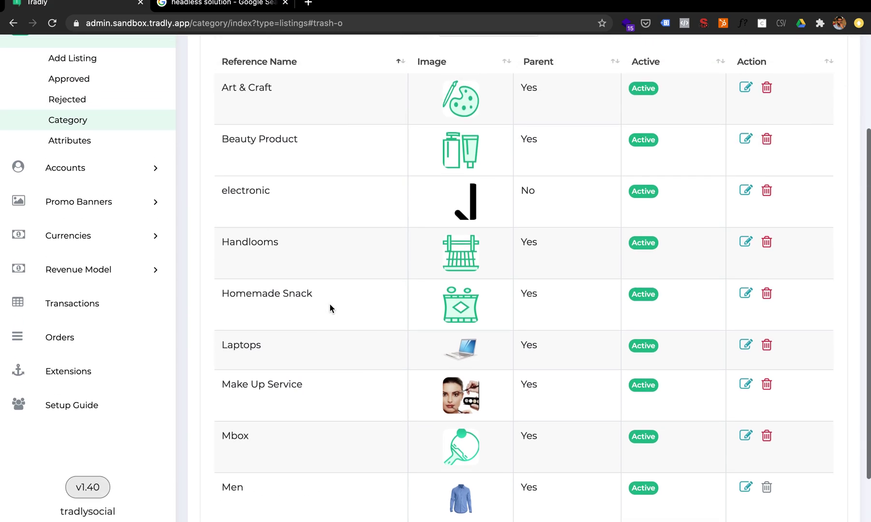
scroll(329, 303, "up", 1)
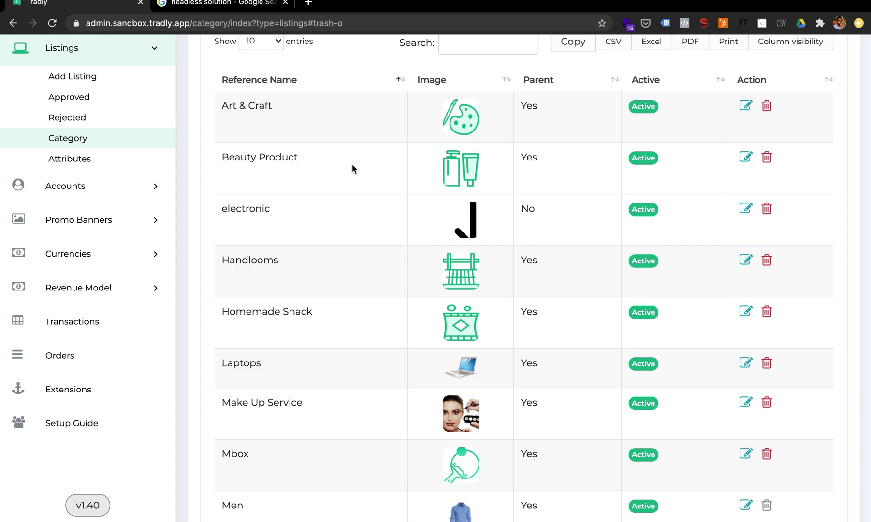
left_click(78, 162)
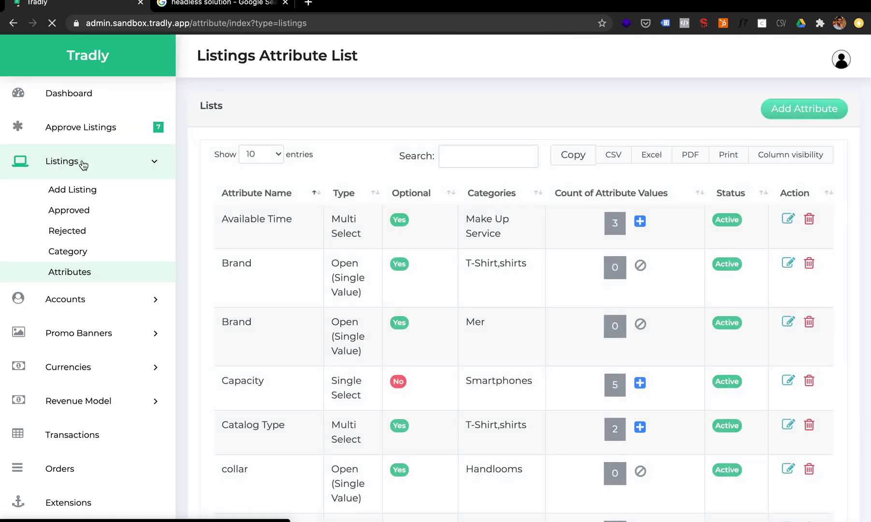
Cancel the app's Add Product form and pull to refresh the J Creations store page.
scroll(387, 256, "down", 5)
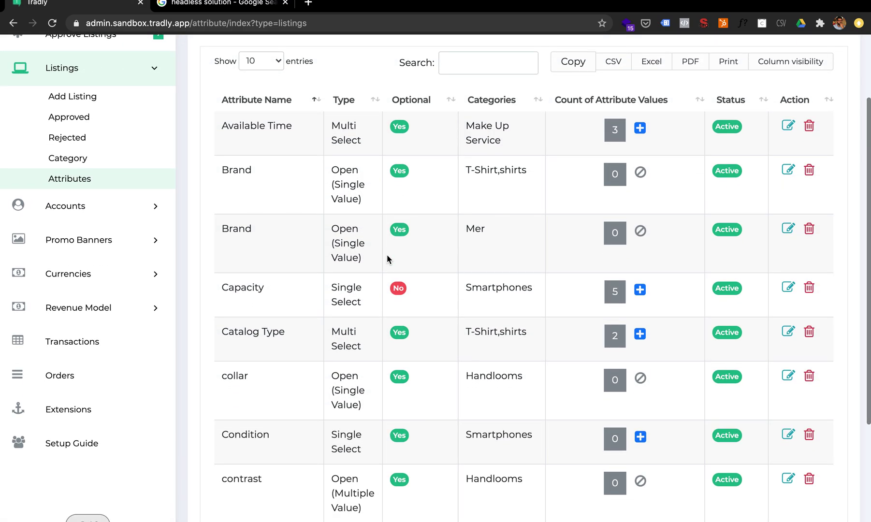
scroll(387, 255, "up", 5)
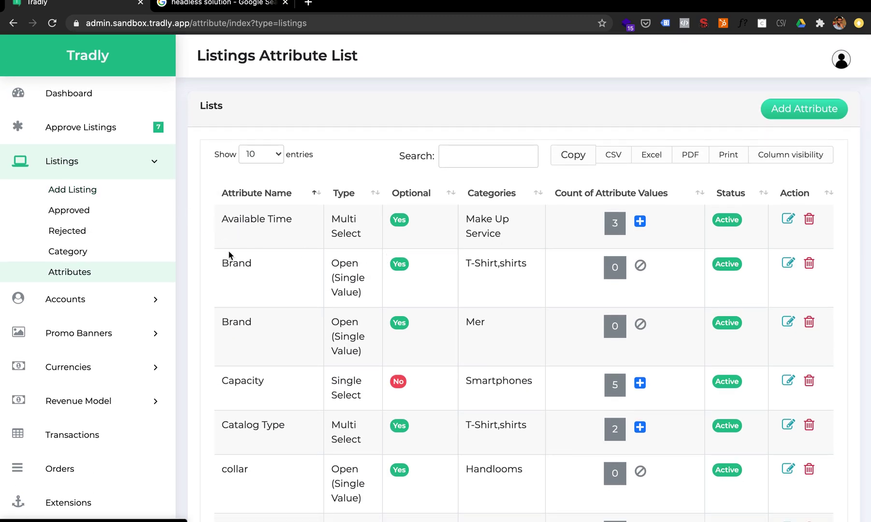
key("ctrl+Right")
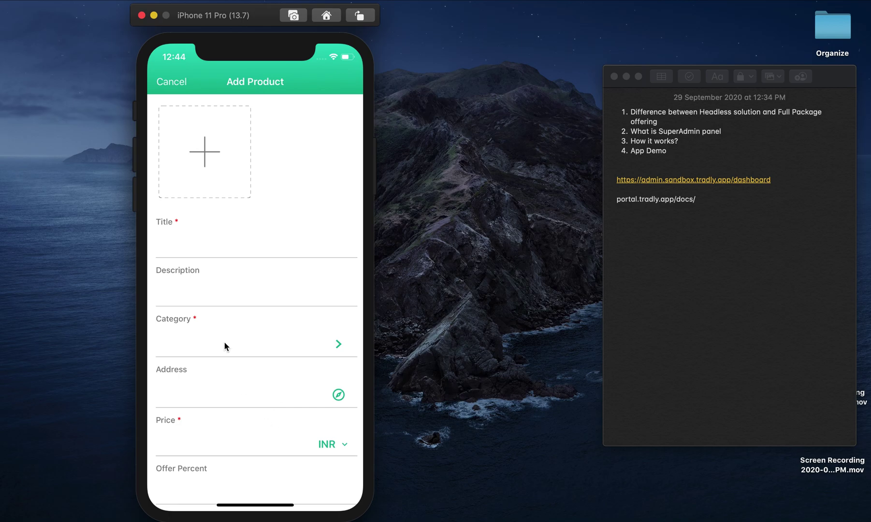
left_click(161, 79)
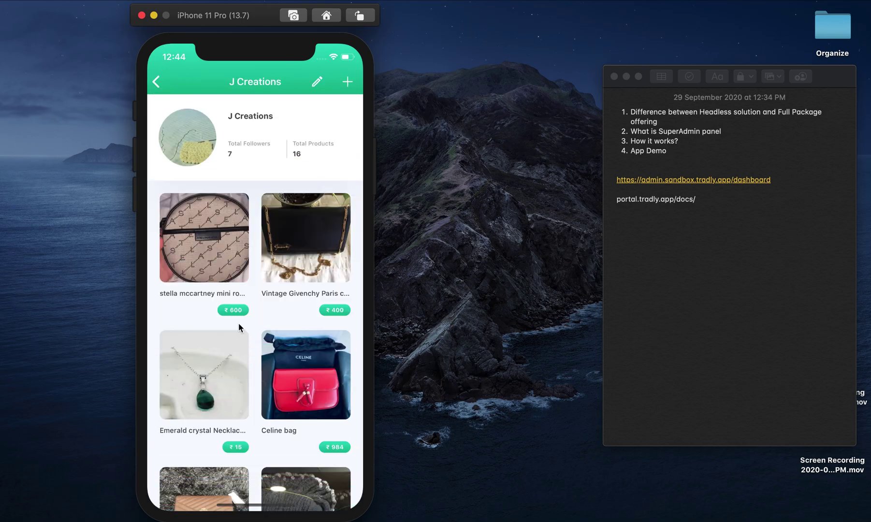
left_click_drag(285, 358, 289, 150)
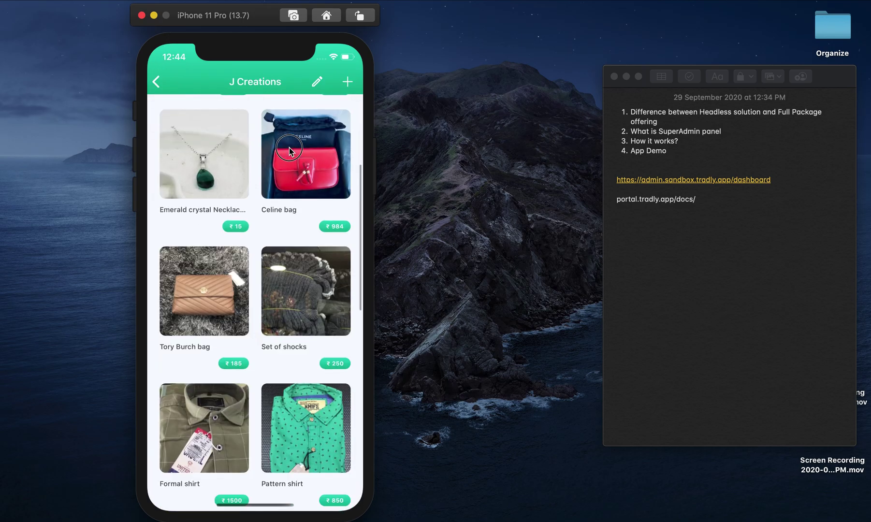
Open Approve Listings in the admin panel and refresh the store page in the app.
key("ctrl+Left")
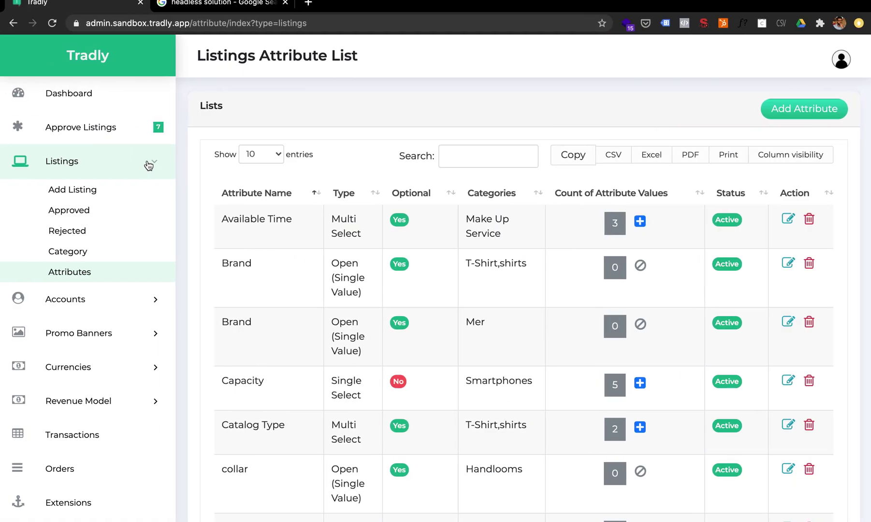
left_click(98, 128)
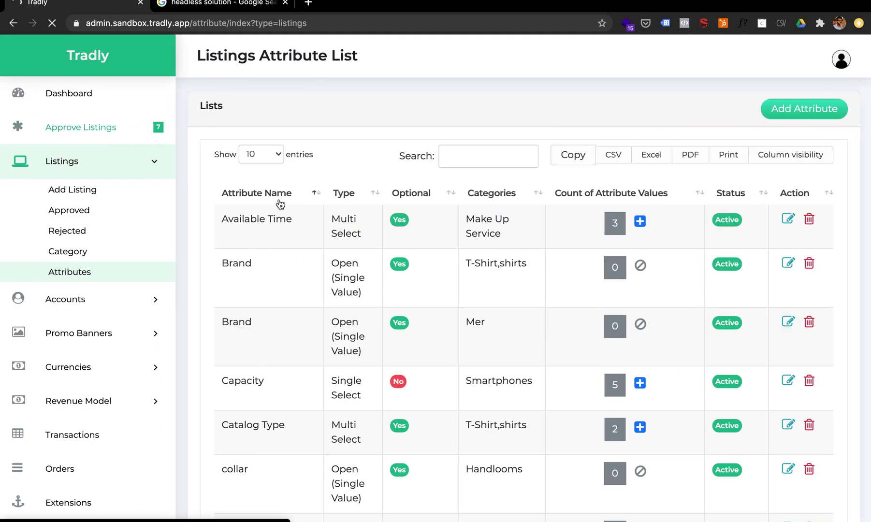
key("ctrl+Right")
left_click_drag(291, 198, 282, 360)
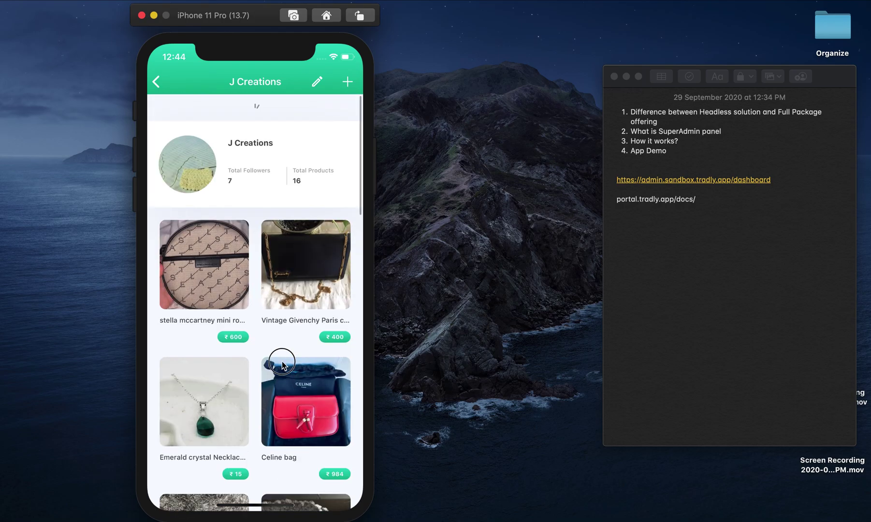
key("ctrl+Left")
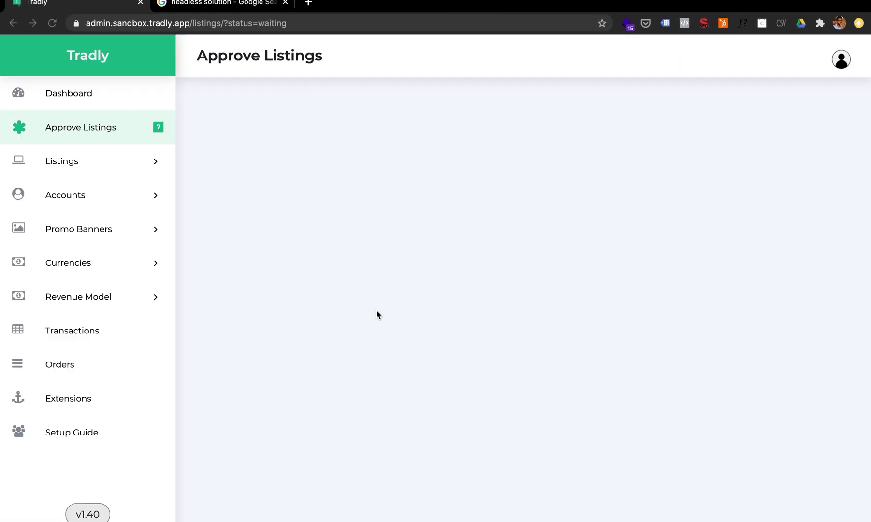
Go back from the J Creations store page to the app's home screen and scroll it.
scroll(430, 409, "down", 2)
scroll(430, 408, "down", 3)
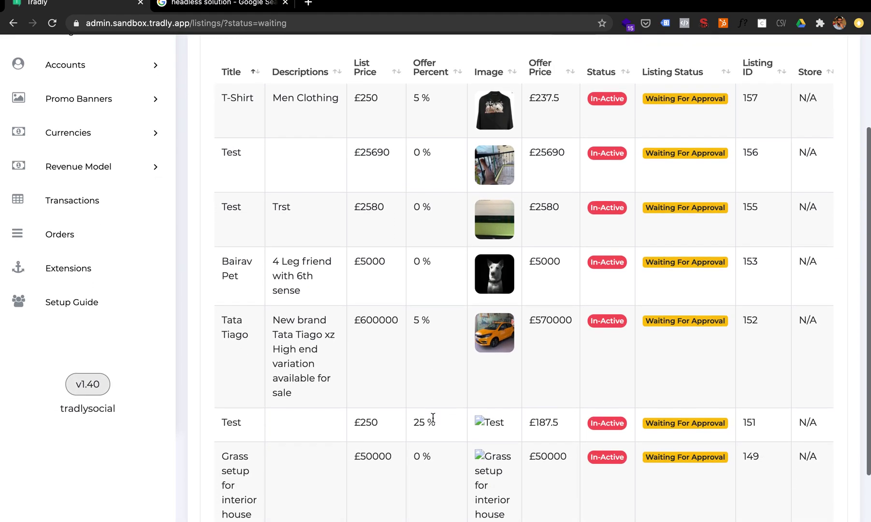
scroll(600, 245, "up", 2)
scroll(600, 244, "right", 3)
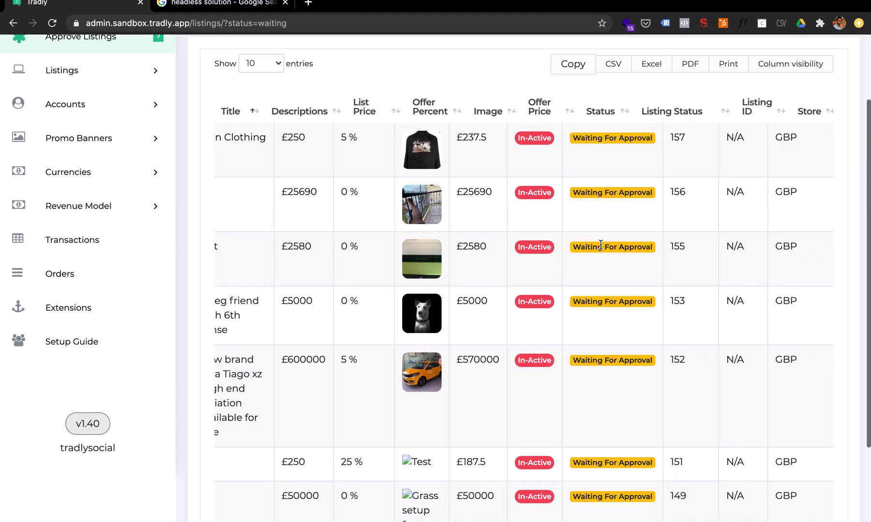
key("ctrl+Right")
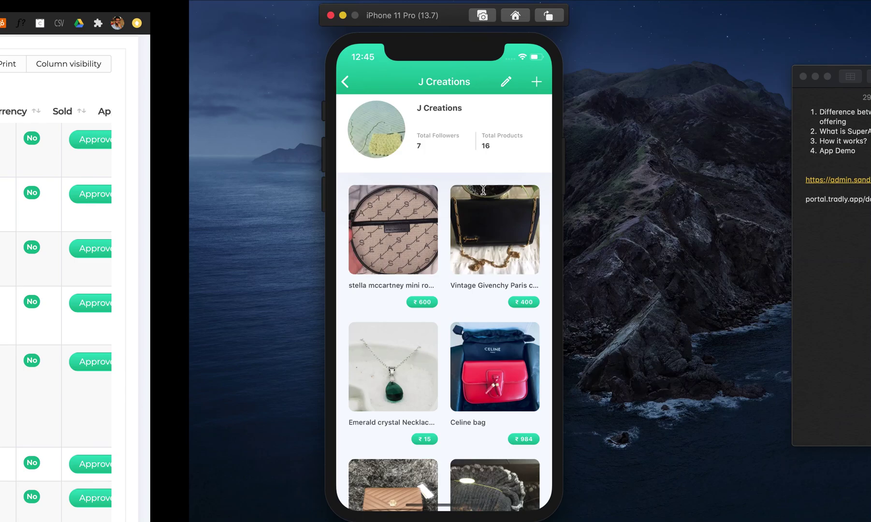
left_click(162, 77)
left_click(168, 476)
left_click_drag(283, 419, 264, 218)
left_click_drag(269, 347, 268, 272)
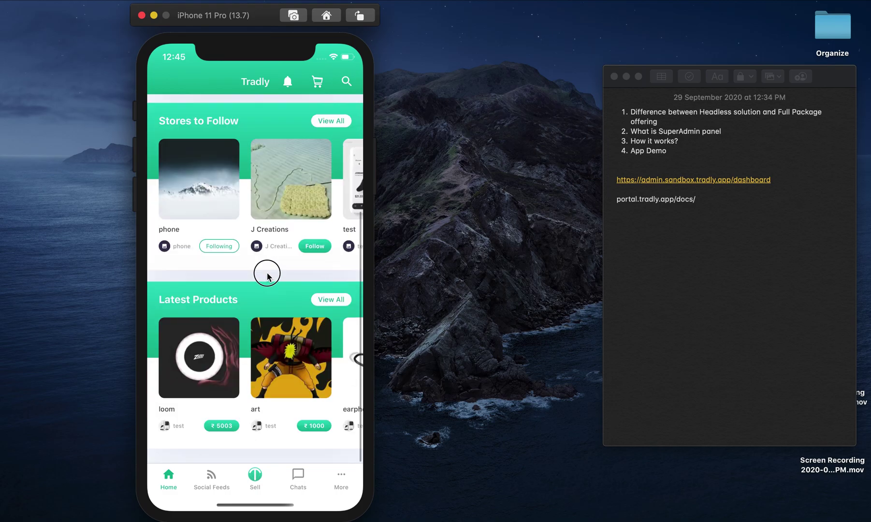
Approve the T-Shirt listing 157 in the waiting-approval list.
key("ctrl+Left")
left_click(799, 141)
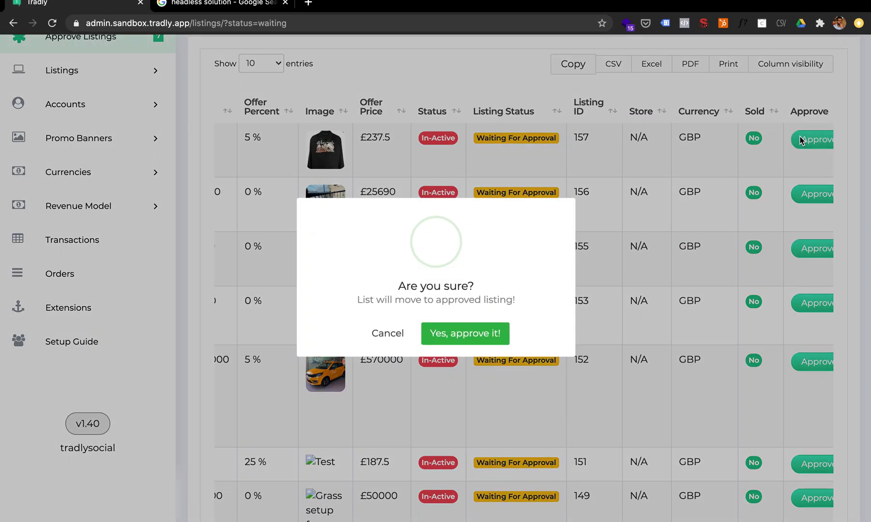
left_click(445, 337)
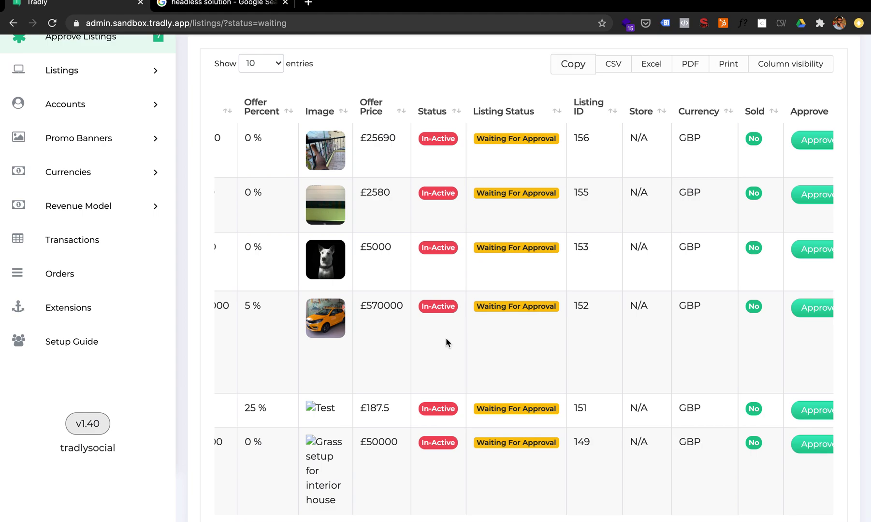
key("ctrl+Right")
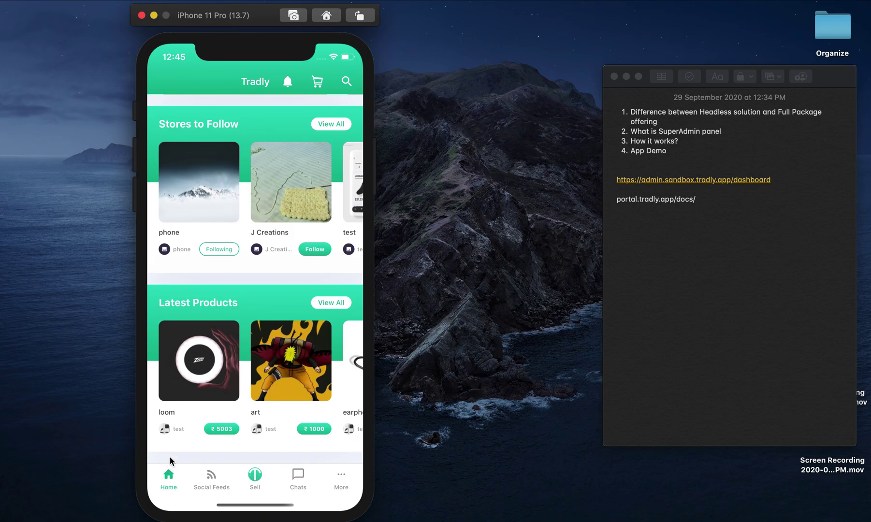
Browse the full Latest Products grid in the app, then go back to the home feed.
left_click(329, 304)
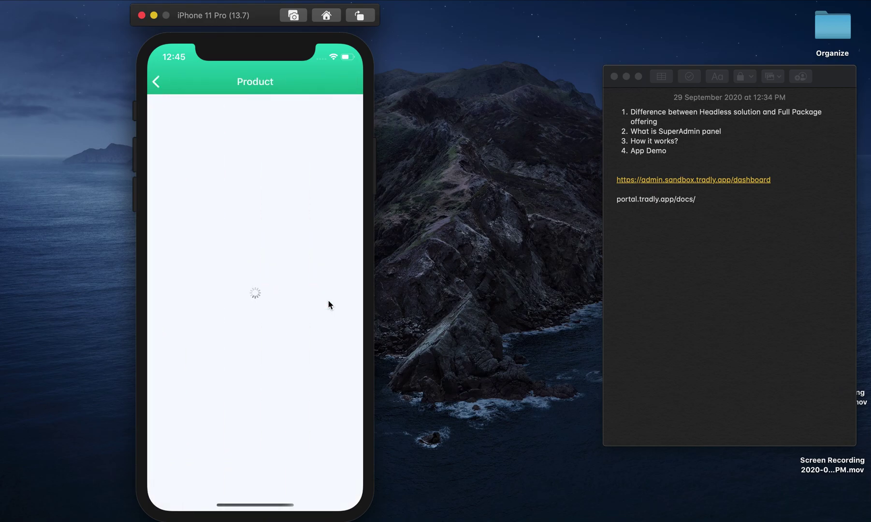
left_click_drag(314, 321, 306, 53)
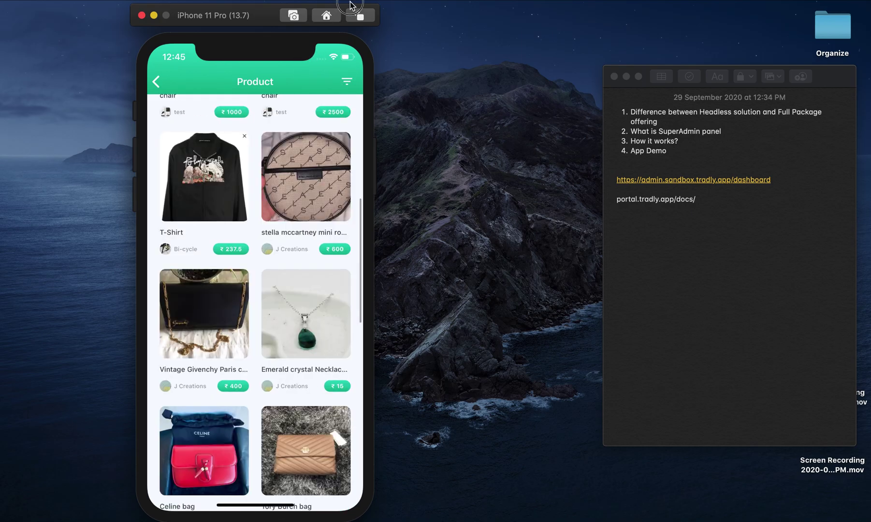
left_click_drag(282, 207, 283, 309)
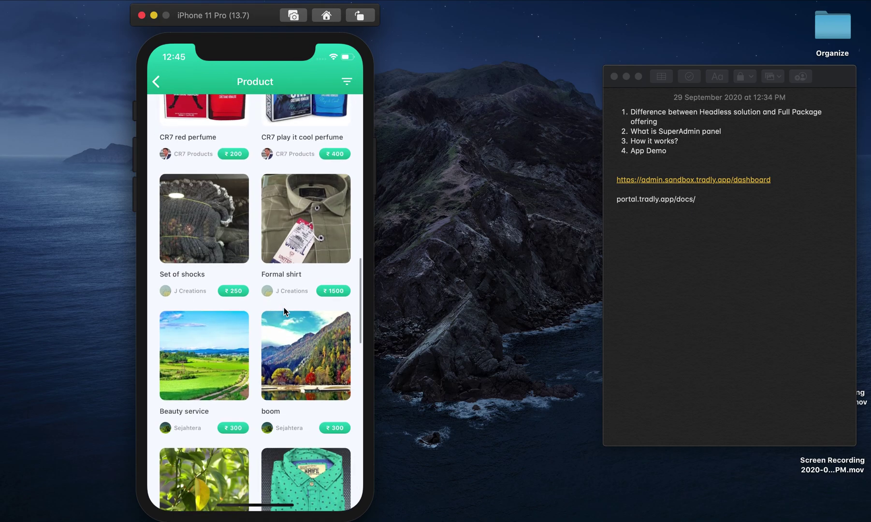
left_click_drag(285, 121, 288, 380)
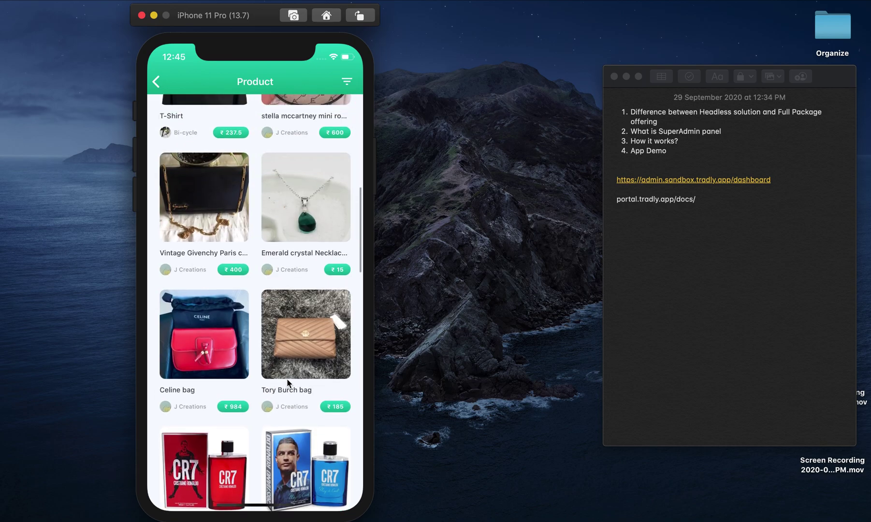
left_click_drag(284, 182, 287, 348)
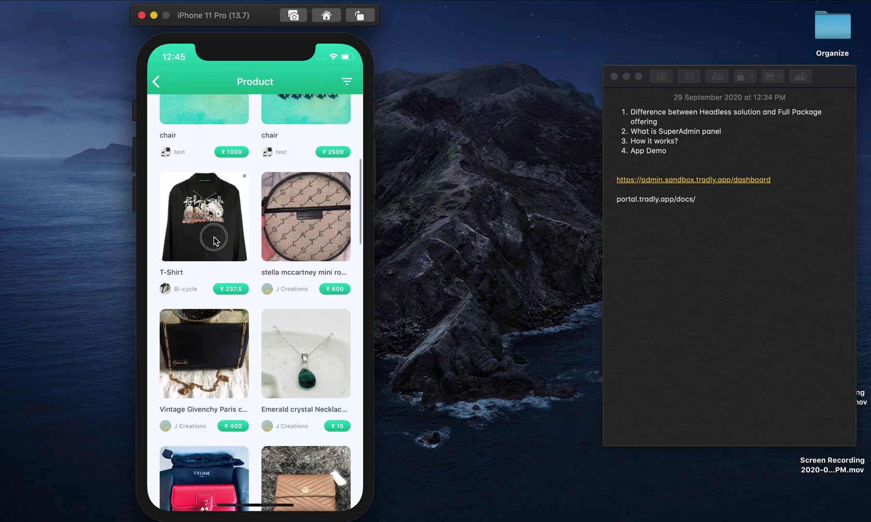
scroll(215, 215, "up", 3)
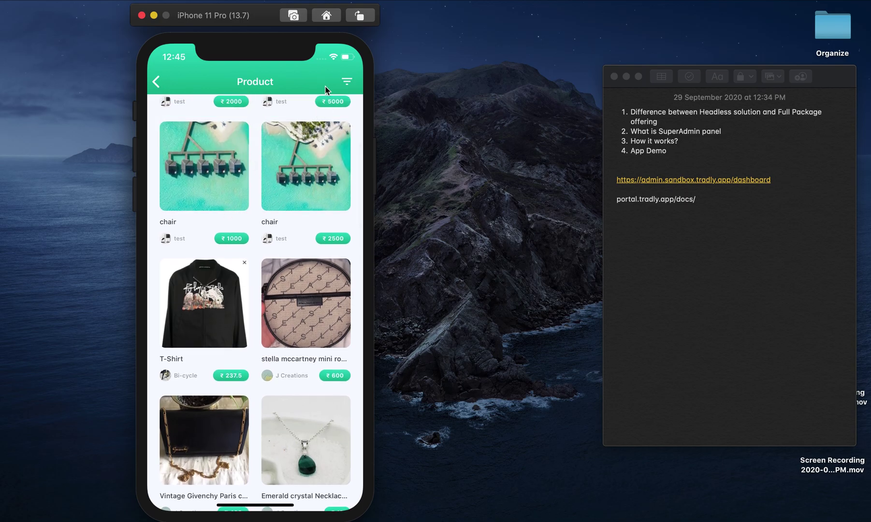
left_click(155, 82)
key("ctrl+Left")
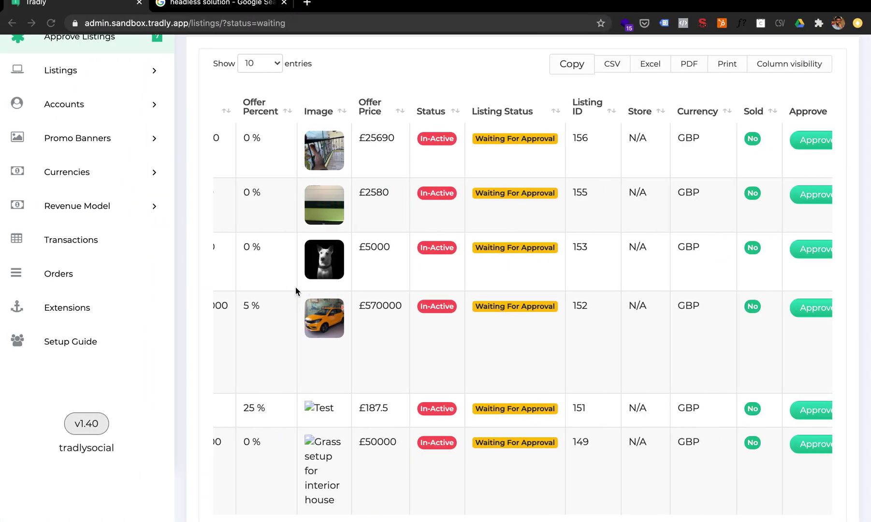
Scroll the app's home feed and swipe to the next promo banner in the carousel.
scroll(142, 203, "up", 3)
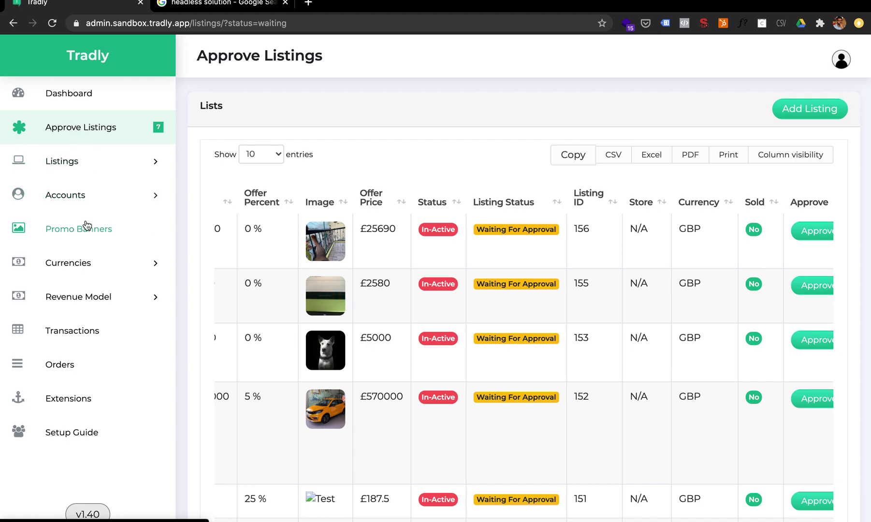
key("ctrl+Right")
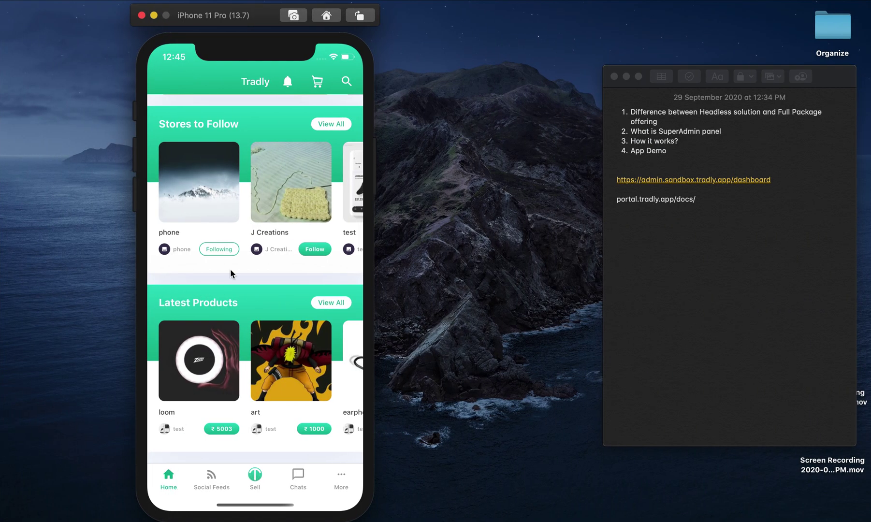
left_click_drag(249, 196, 244, 315)
left_click_drag(326, 246, 166, 234)
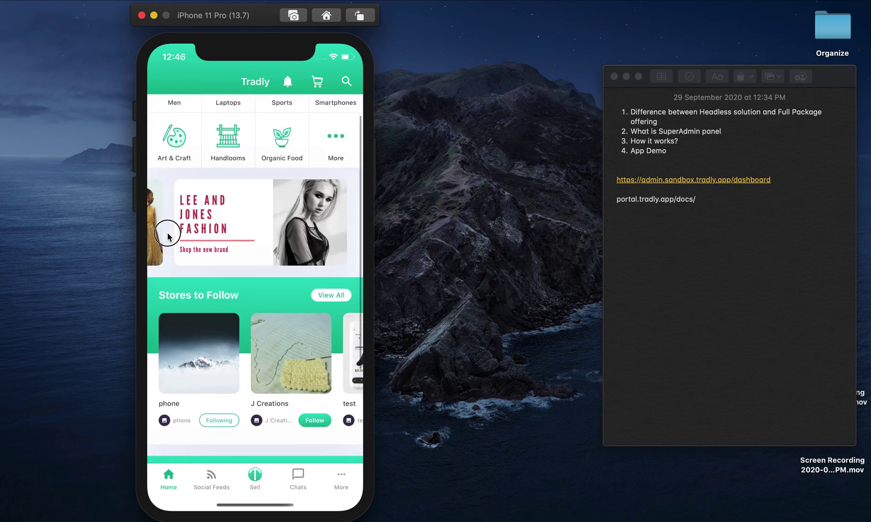
Expand the Accounts and Promo Banners sections of the admin menu.
key("ctrl+Left")
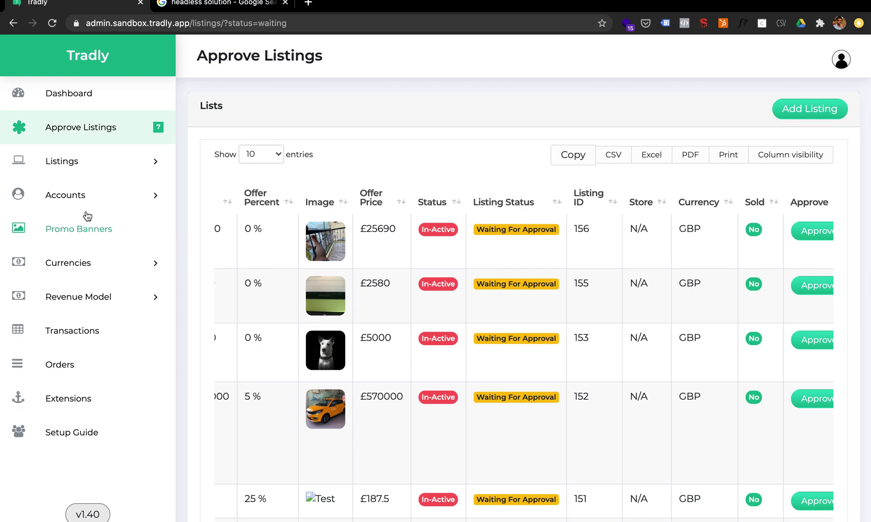
left_click(84, 201)
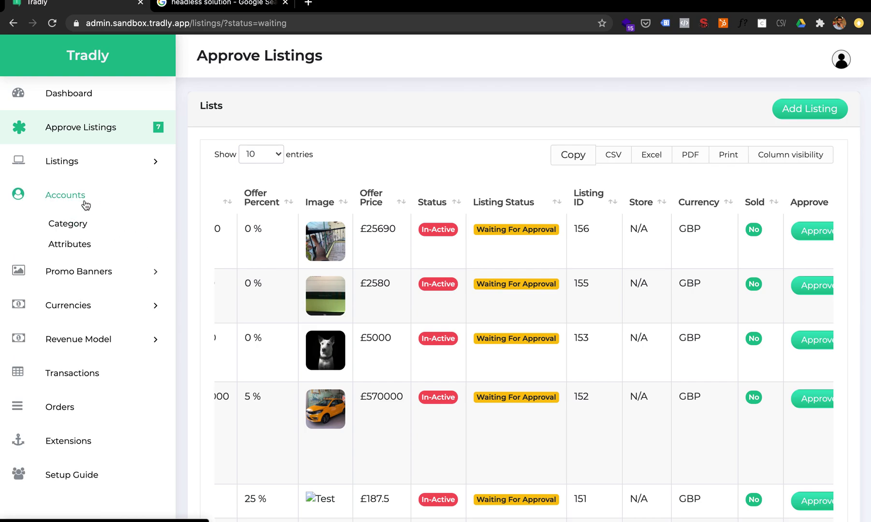
left_click(81, 272)
Open the Example promo banner's editor, check its type options keeping General, and close it.
left_click(92, 260)
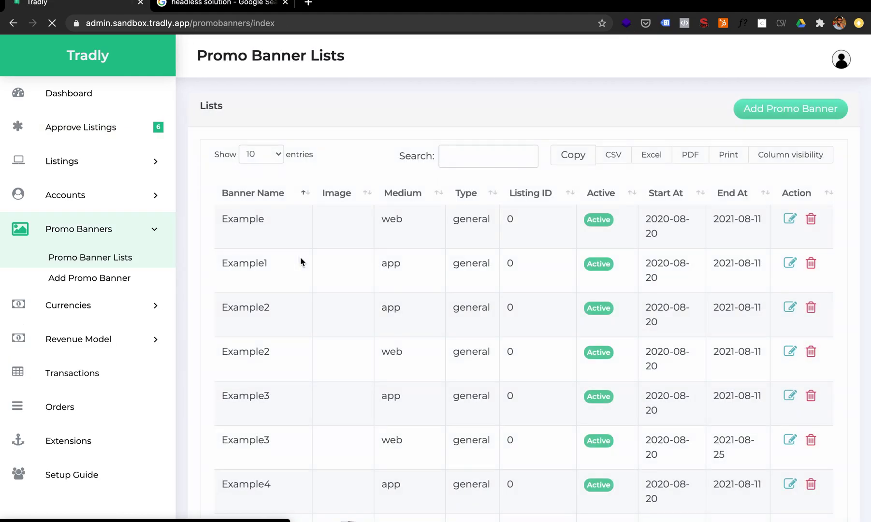
left_click(791, 220)
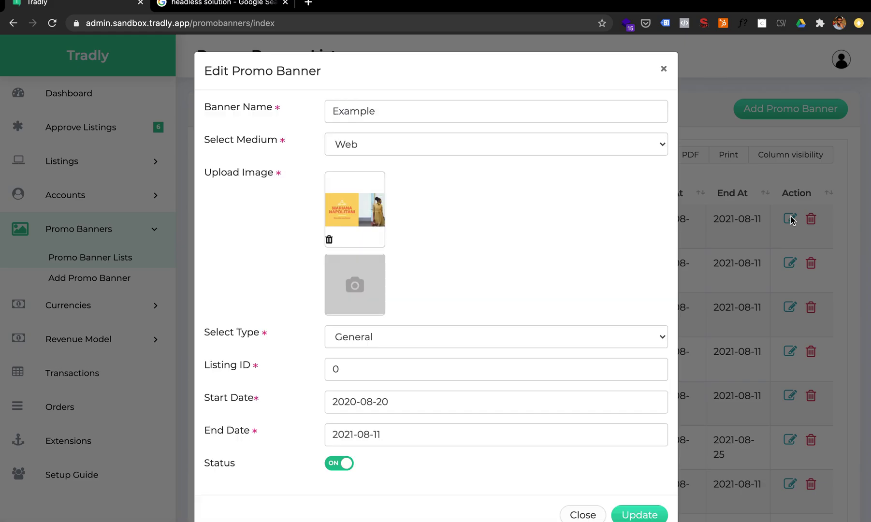
left_click(479, 338)
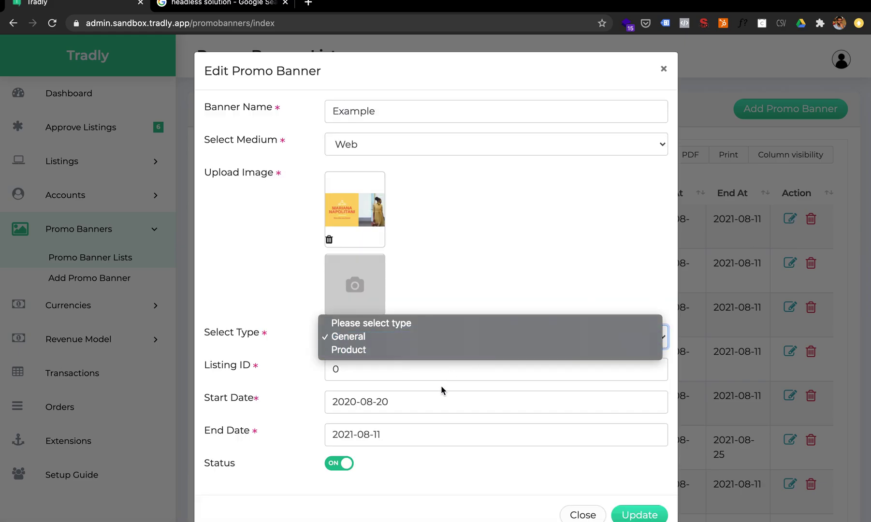
left_click(442, 295)
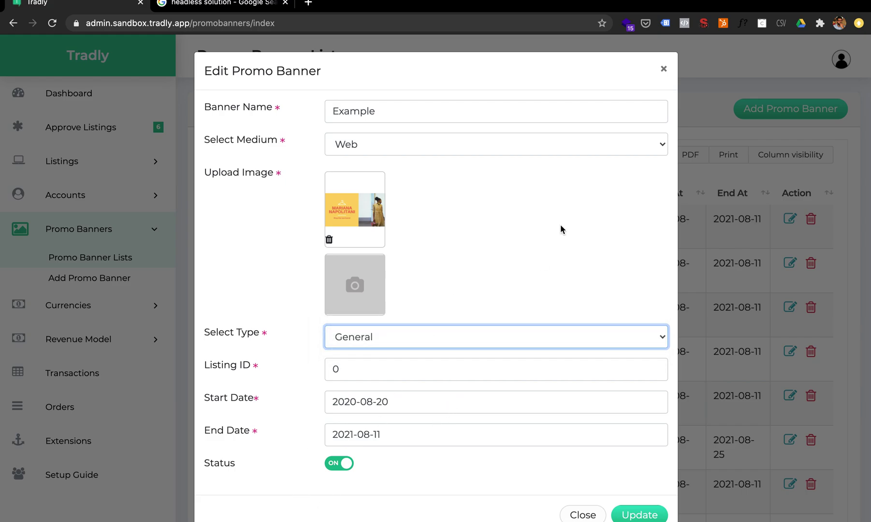
left_click(664, 70)
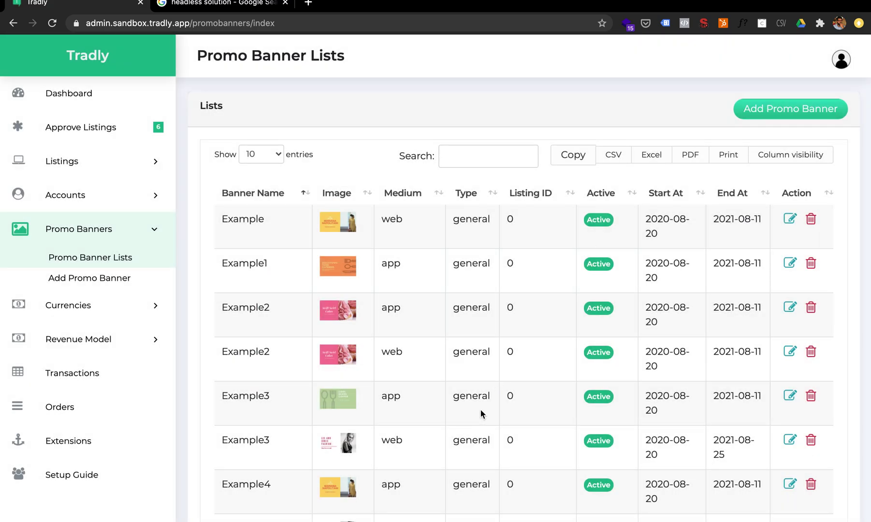
Reopen the Example banner, scroll through its settings, and close without saving.
double_click(432, 89)
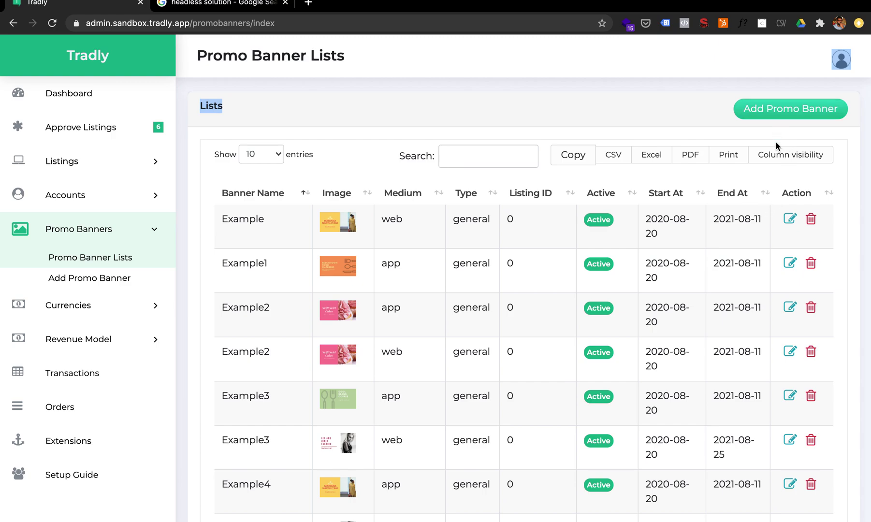
left_click(786, 220)
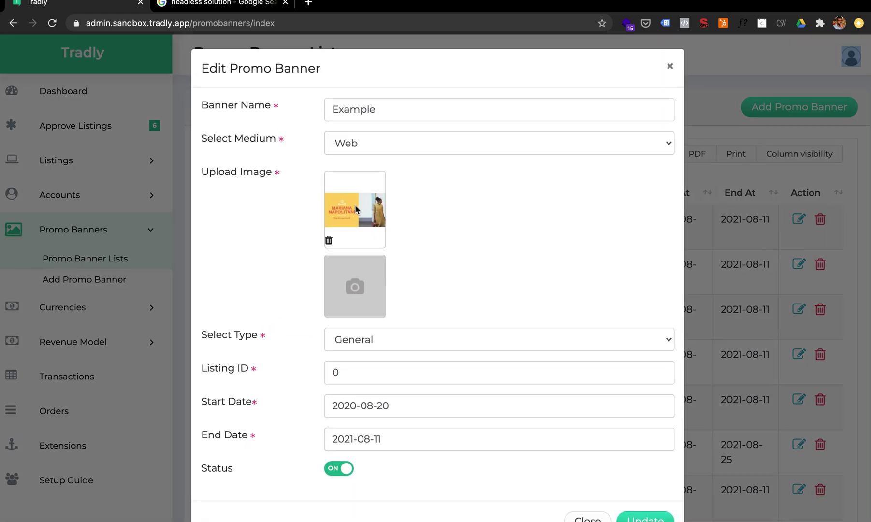
scroll(355, 203, "up", 5)
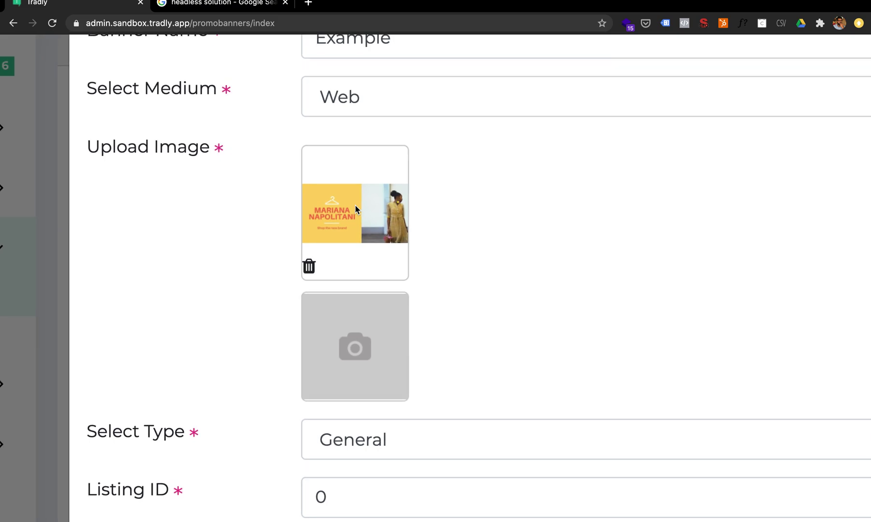
scroll(354, 204, "down", 5)
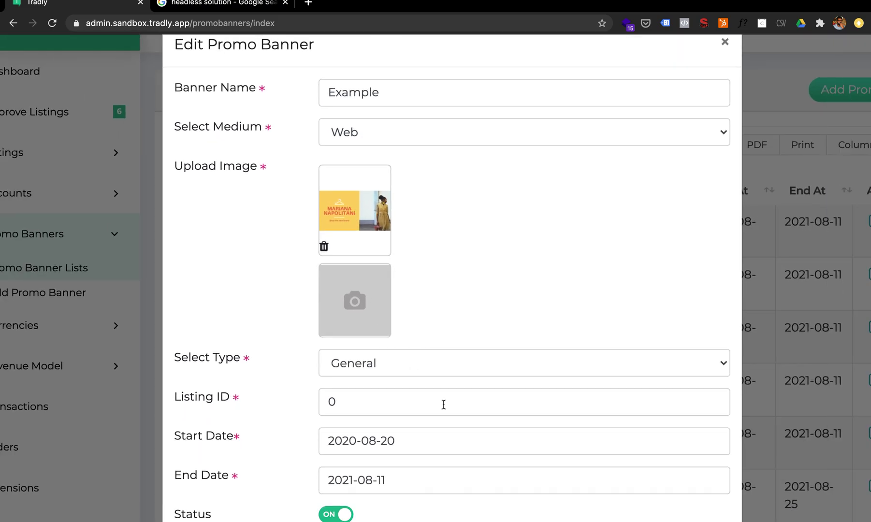
scroll(443, 404, "down", 5)
left_click(663, 70)
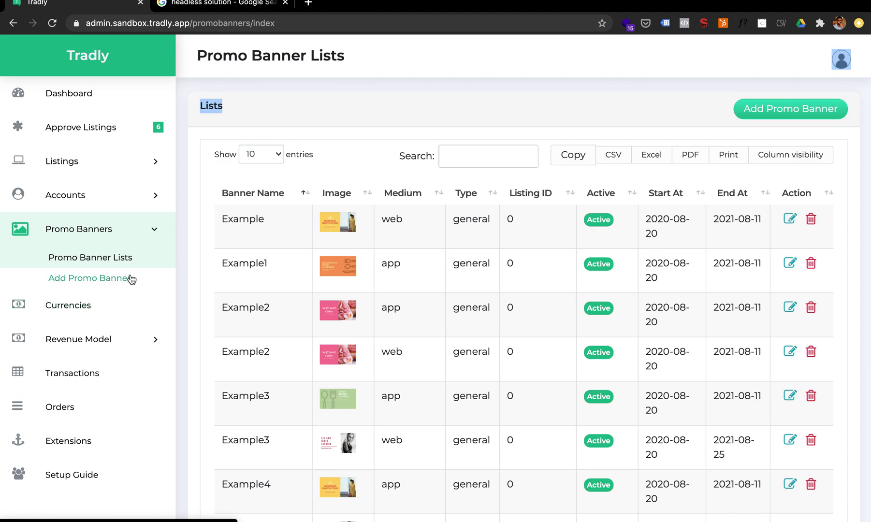
Review the seller commission (default 5, superB and Sports fixed types), then go to Transactions.
left_click(113, 345)
left_click(94, 365)
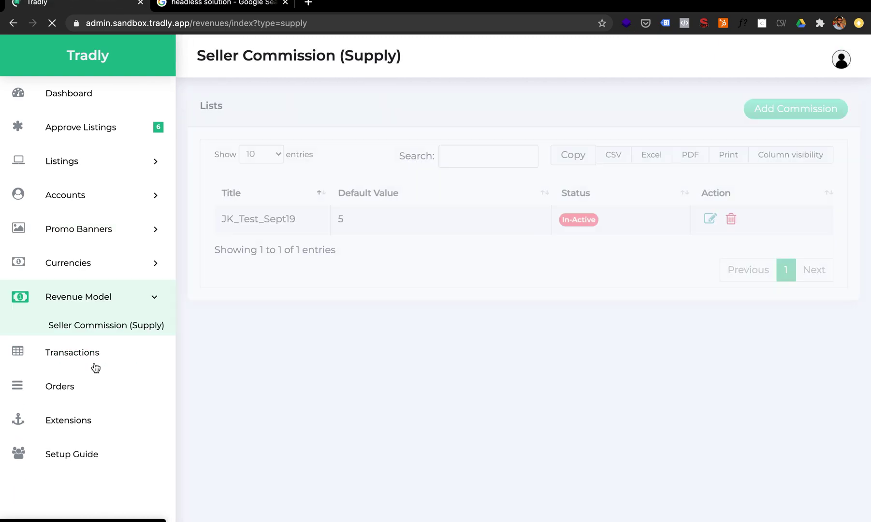
left_click(709, 221)
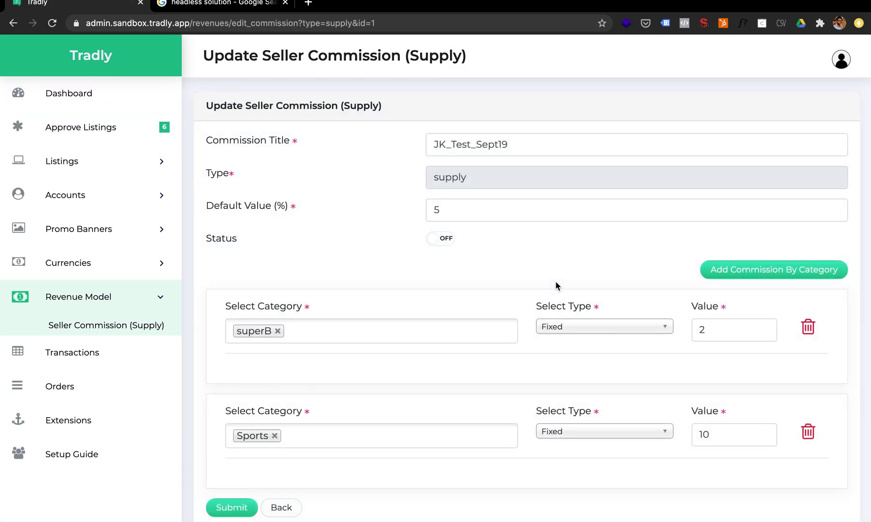
left_click_drag(462, 209, 369, 210)
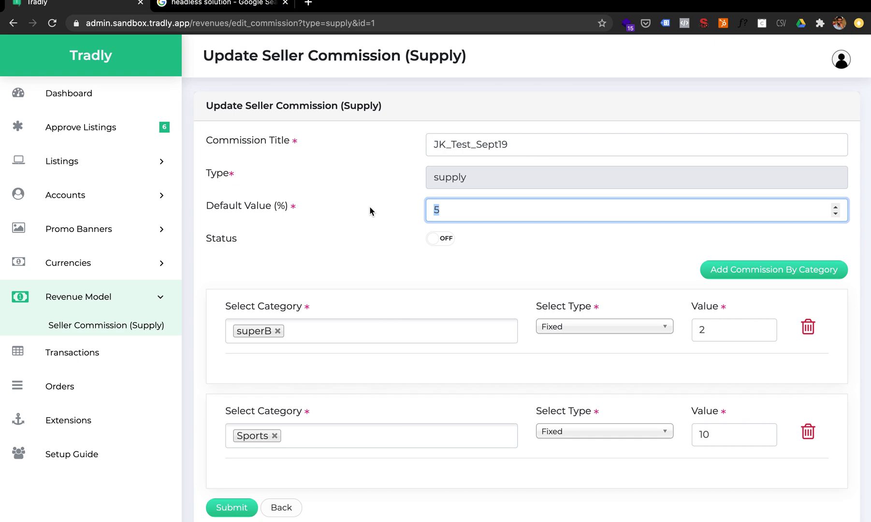
left_click_drag(328, 410, 325, 334)
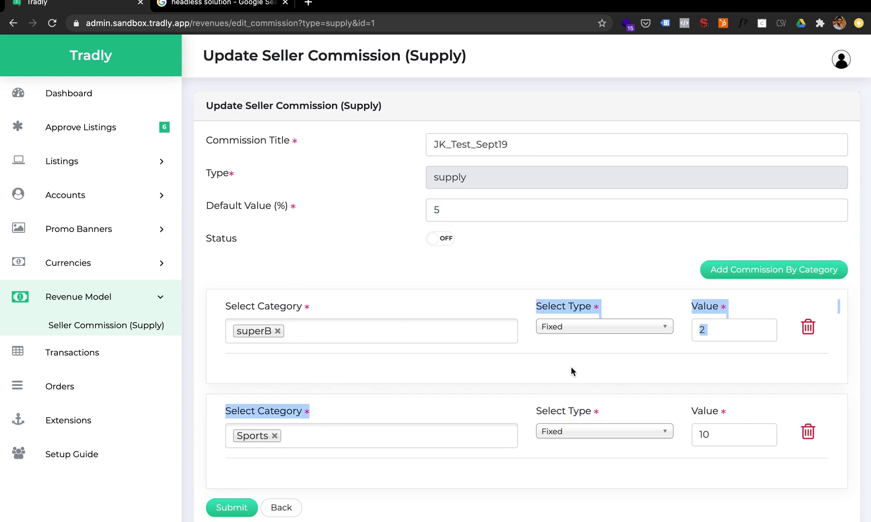
left_click(559, 335)
left_click(414, 274)
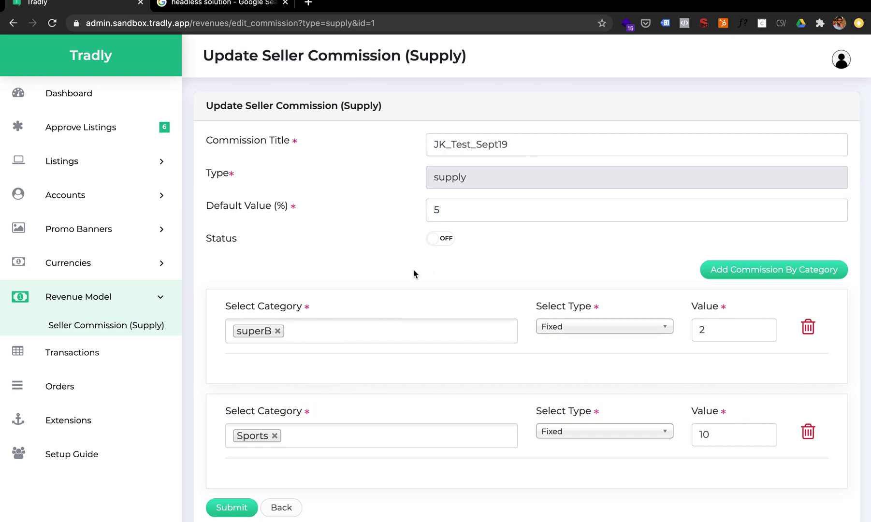
left_click(115, 364)
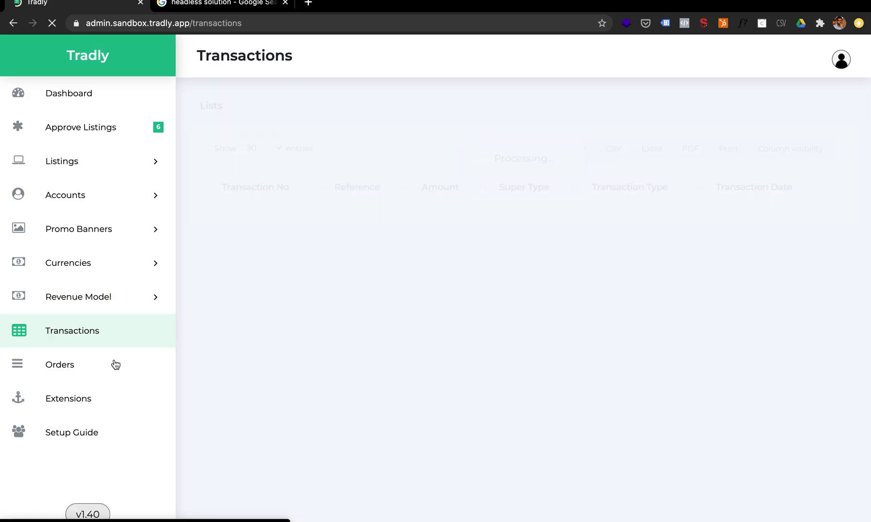
Look over the Orders list, then go back to the Dashboard.
left_click(112, 364)
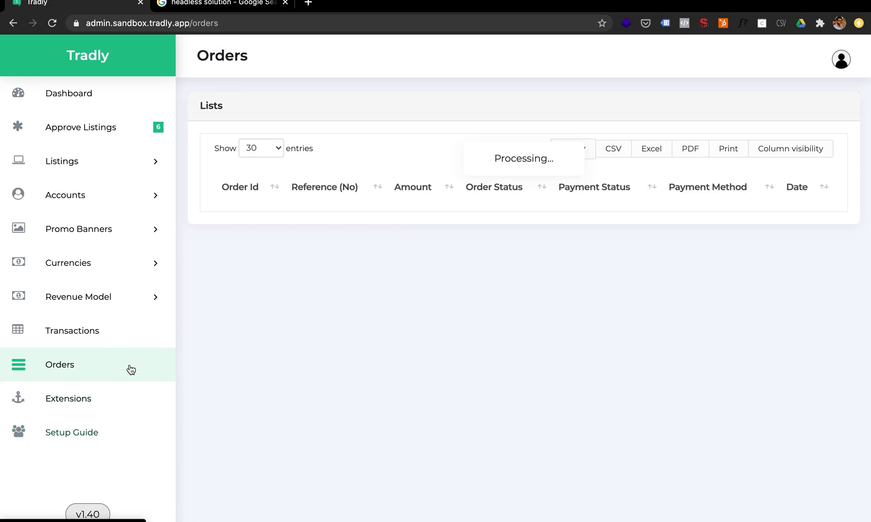
left_click(92, 99)
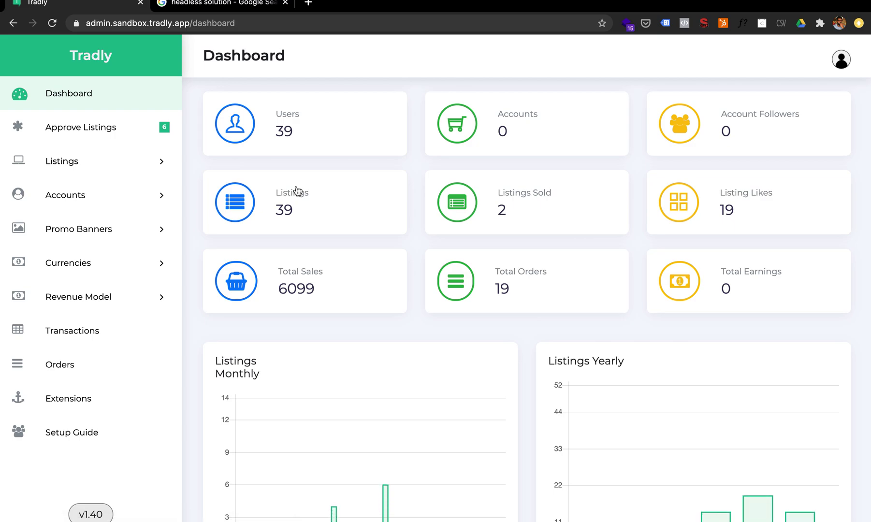
key("ctrl+Right")
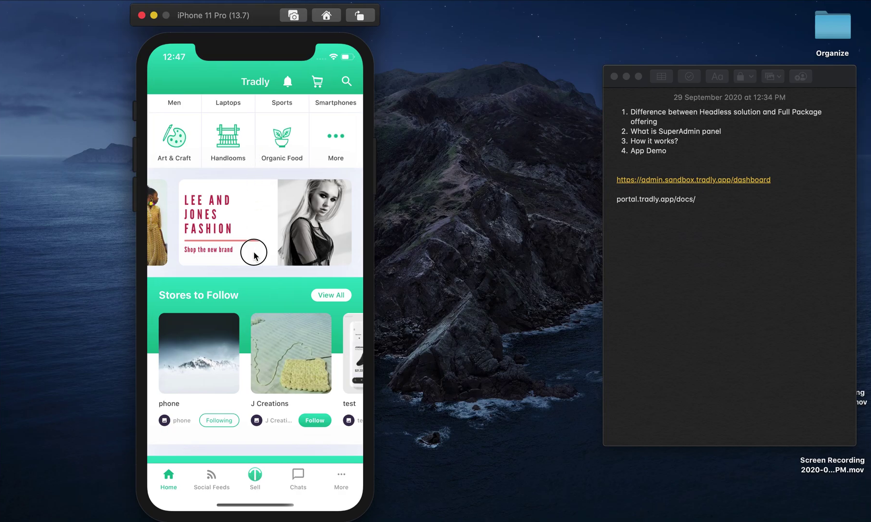
Scroll the home feed past the Stores to Follow row and latest products, then go to Social Feeds.
left_click_drag(252, 296, 249, 140)
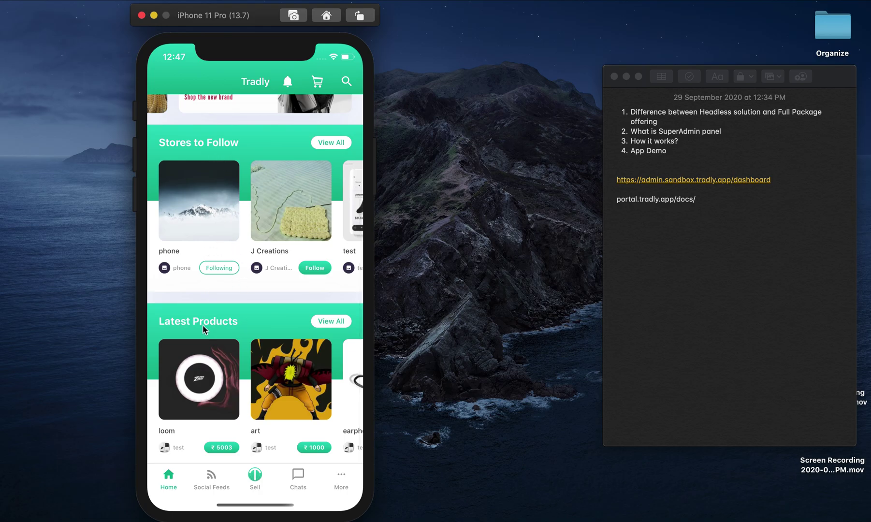
left_click_drag(203, 330, 220, 259)
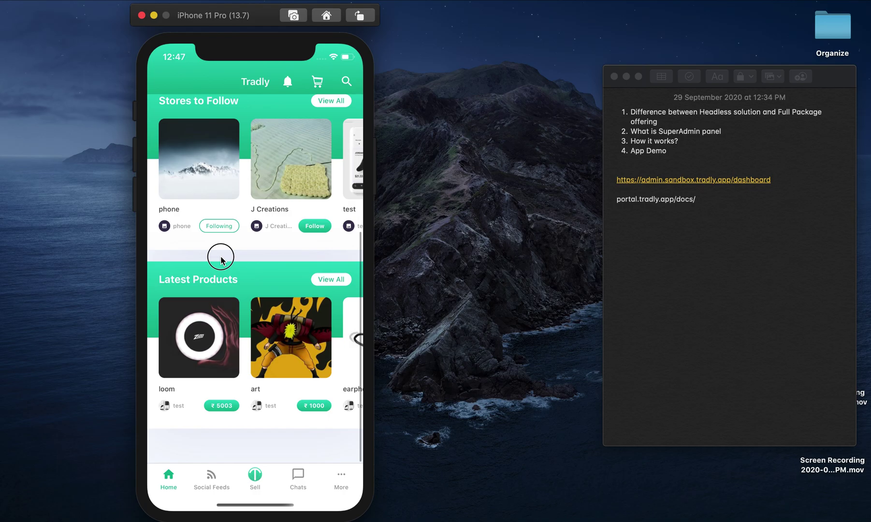
left_click_drag(220, 255, 203, 211)
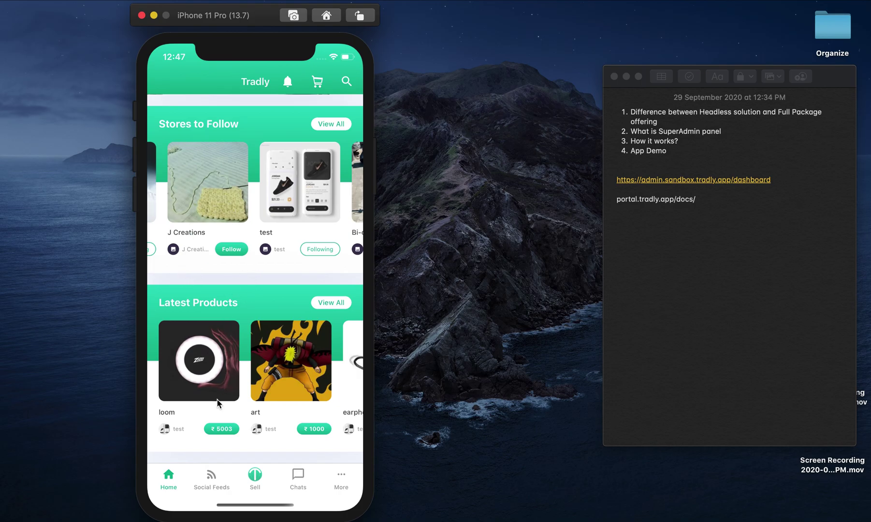
left_click(208, 478)
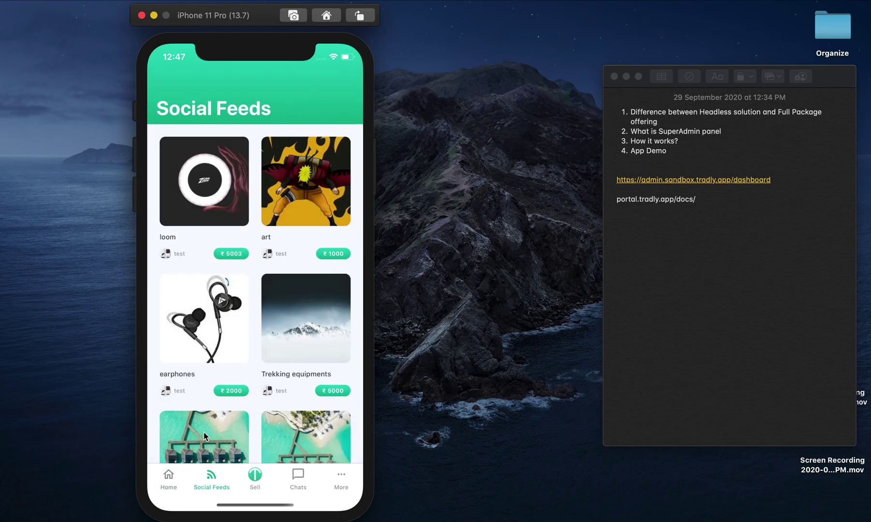
From the More menu, view the Configure Payout page and return to the More menu.
left_click_drag(289, 363, 307, 294)
left_click(341, 477)
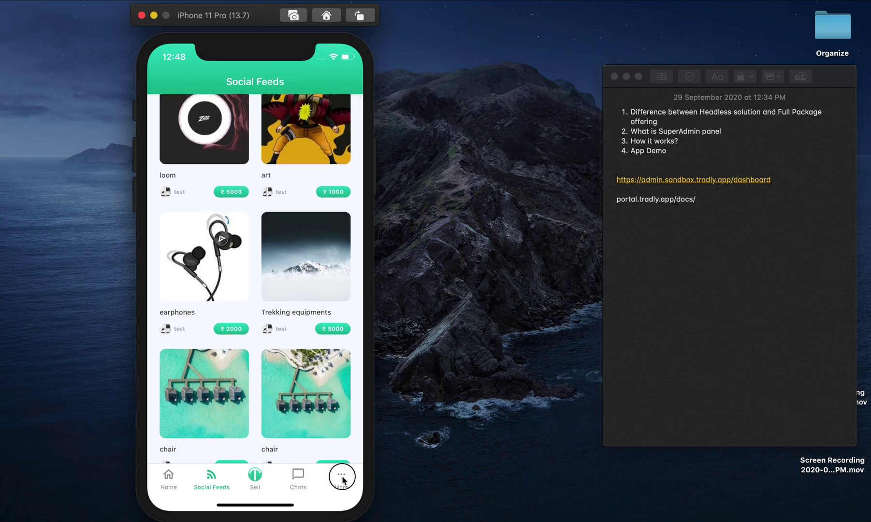
left_click(230, 188)
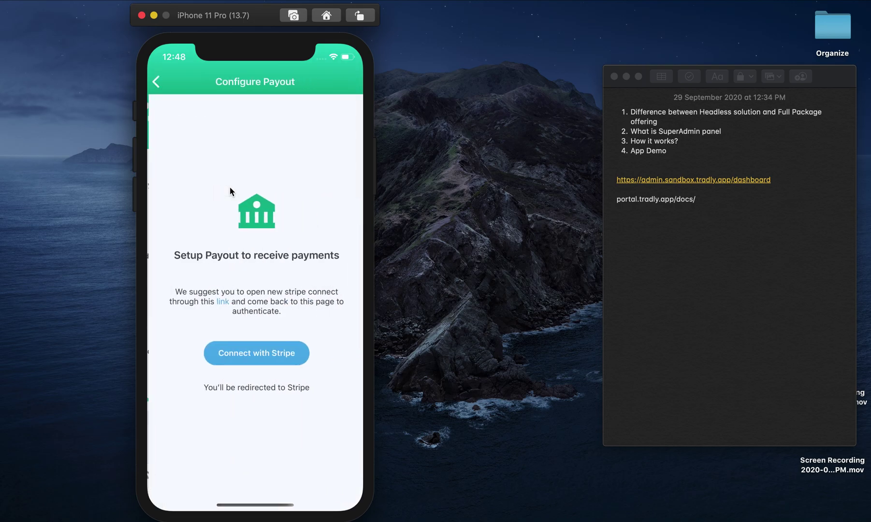
left_click(155, 83)
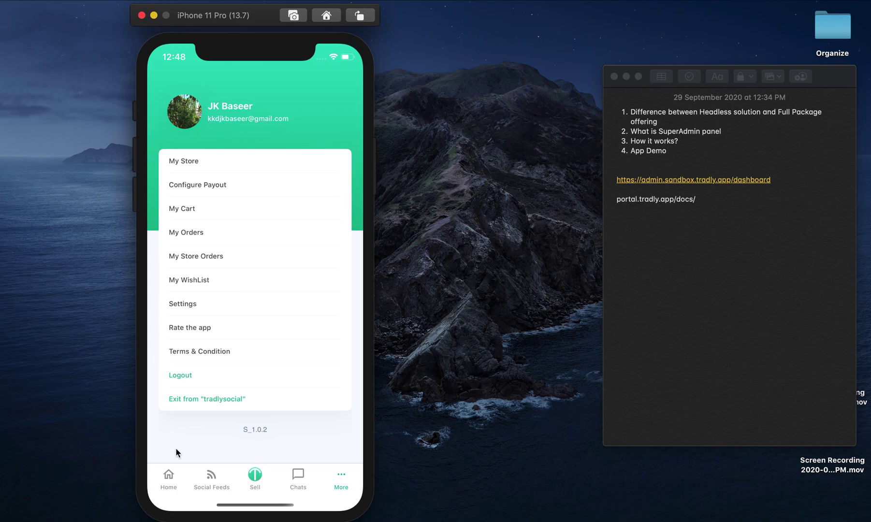
Exit the tradlysocial marketplace, connect to tenant 'luxuryfashion', and skip login to browse as a guest.
left_click(202, 405)
left_click(285, 312)
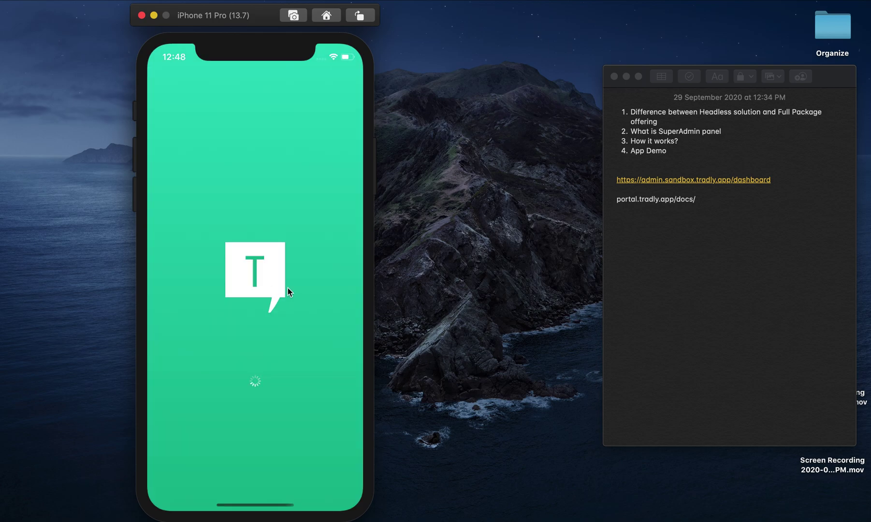
left_click(212, 134)
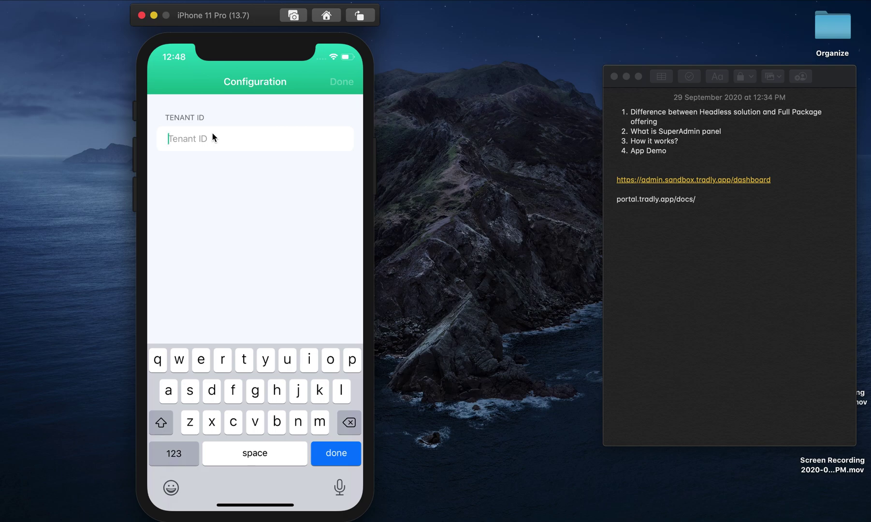
type("luxuryfashion")
left_click(339, 82)
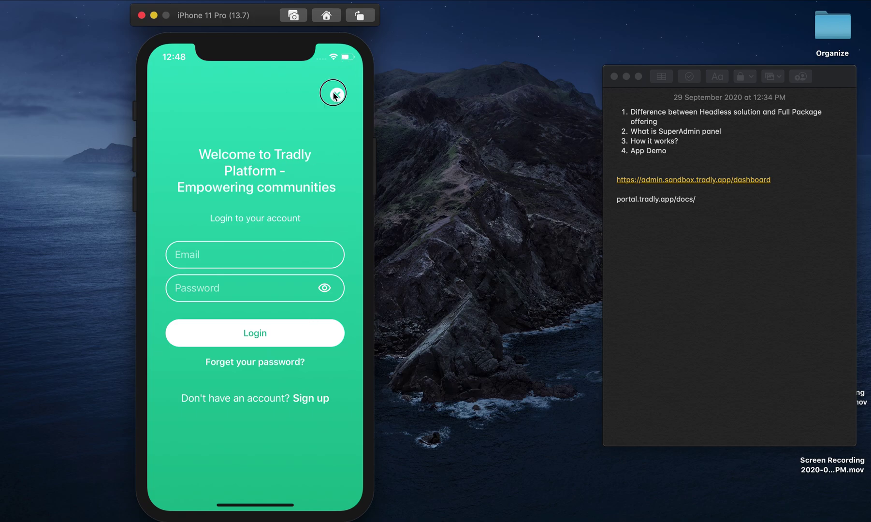
left_click(337, 94)
left_click(257, 337)
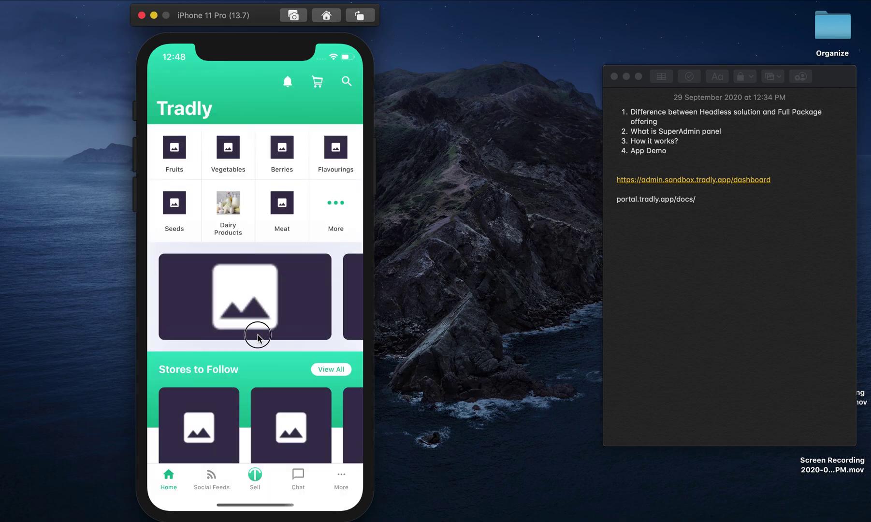
left_click_drag(255, 371, 282, 189)
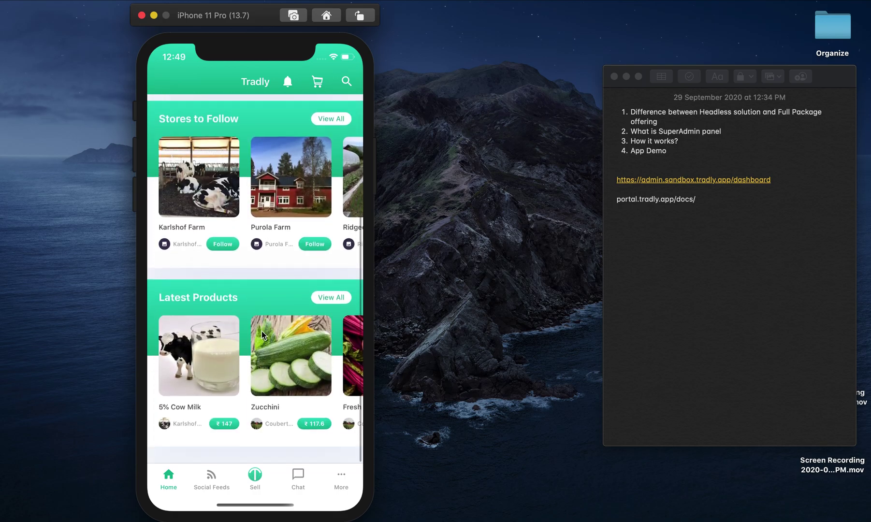
left_click_drag(271, 247, 264, 397)
left_click(277, 267)
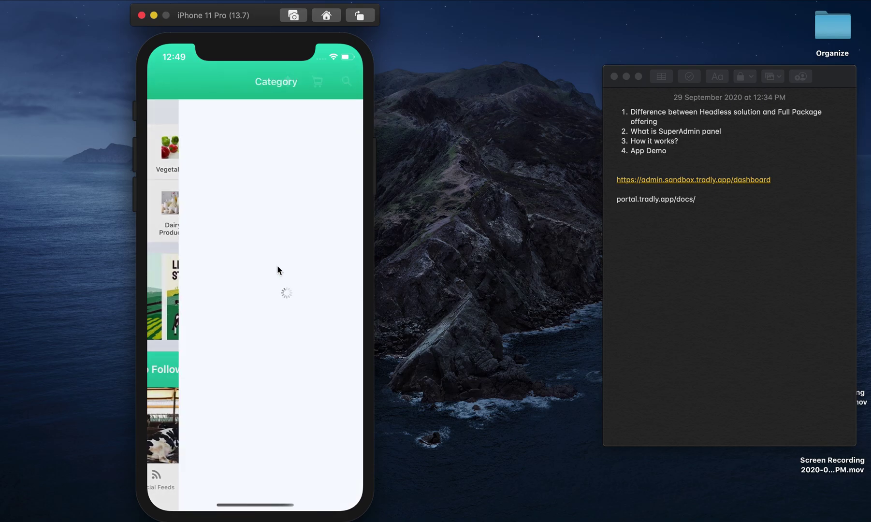
left_click(163, 82)
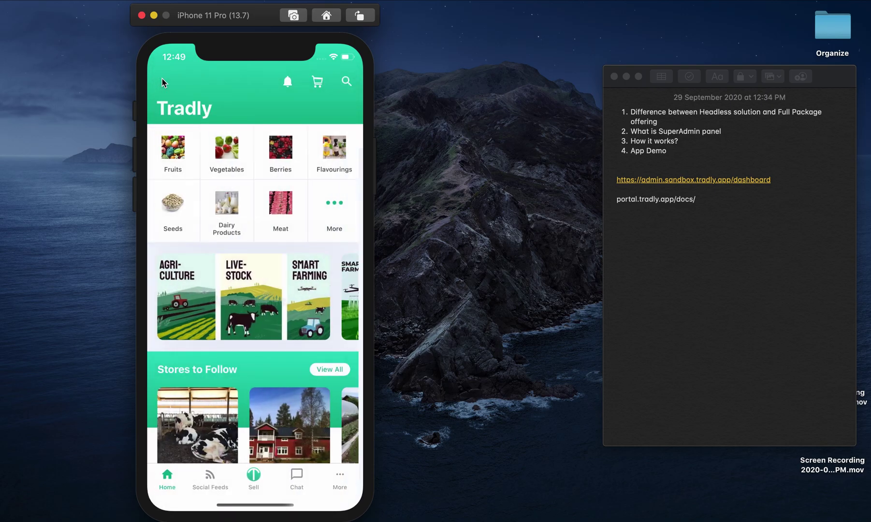
left_click_drag(234, 367, 248, 225)
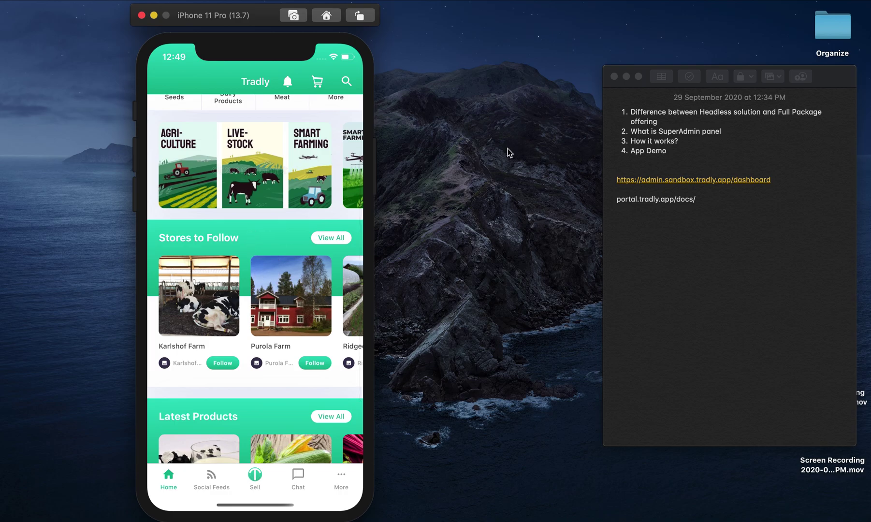
left_click(727, 114)
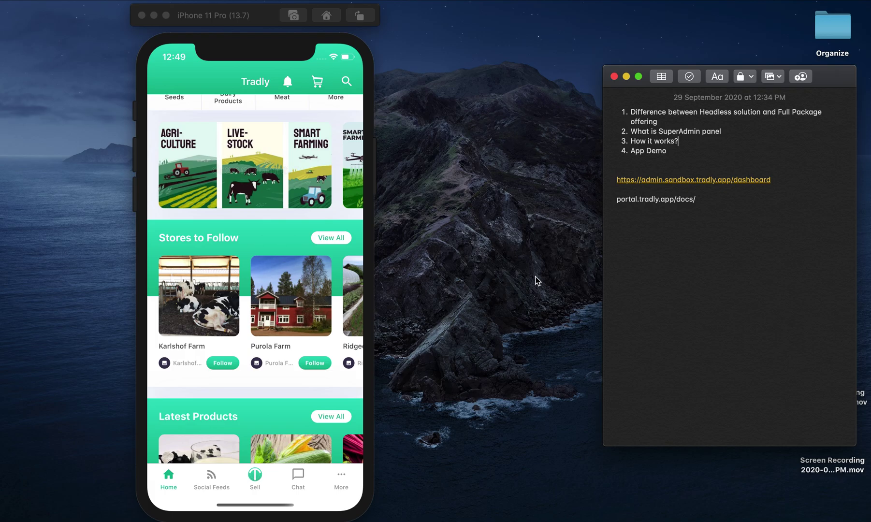
left_click_drag(266, 157, 277, 323)
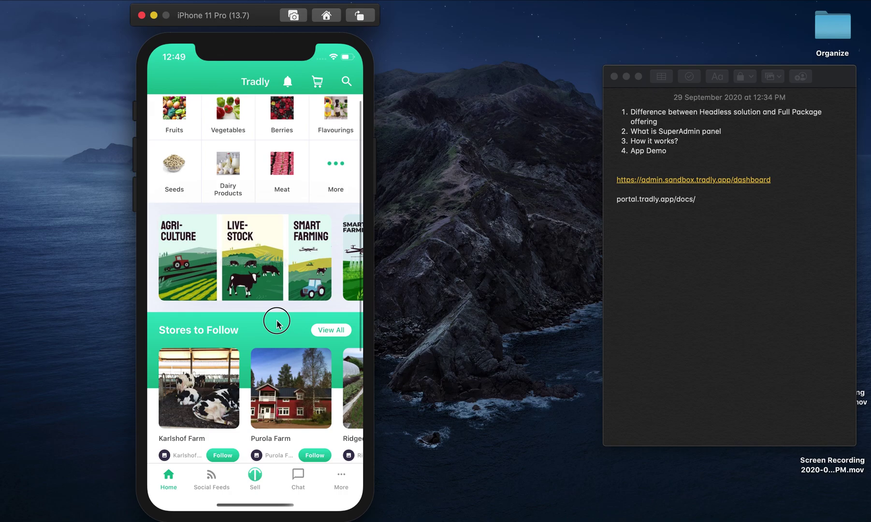
left_click_drag(278, 321, 277, 322)
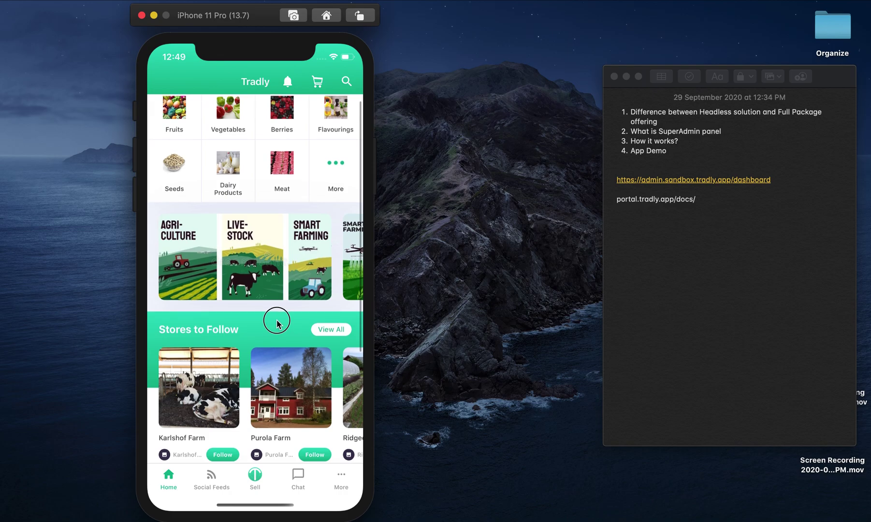